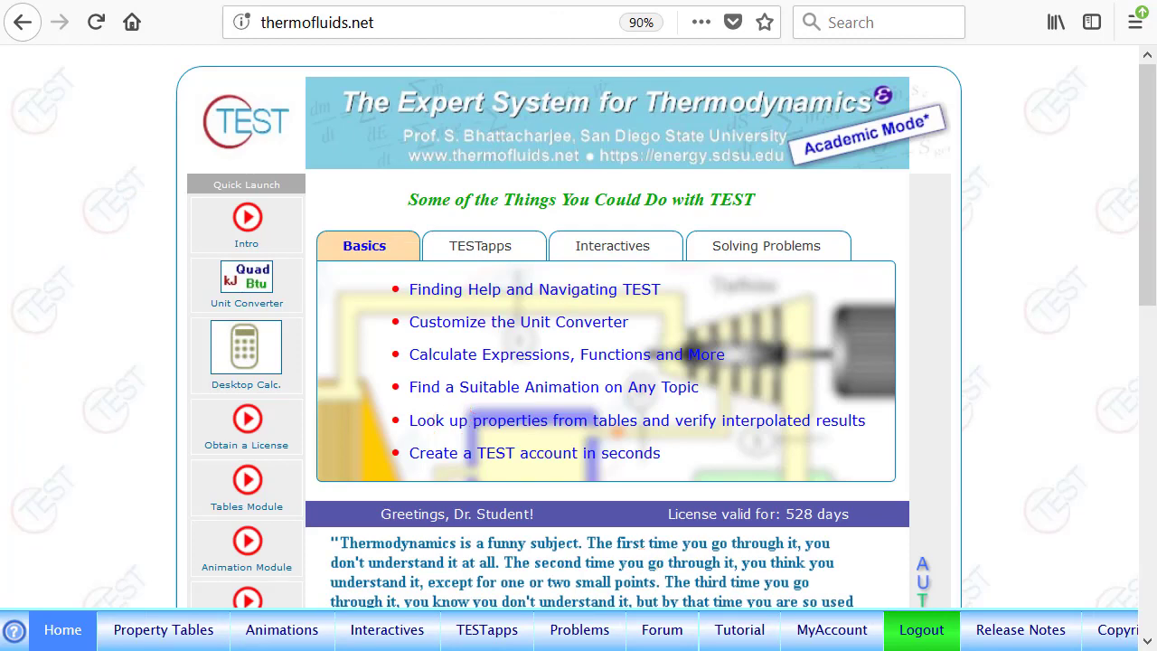
Open the reciprocating closed-cycle TESTapp for IC engines and reciprocating cycles with the PG (perfect gas) model
click(487, 639)
scroll(486, 639, down, 1)
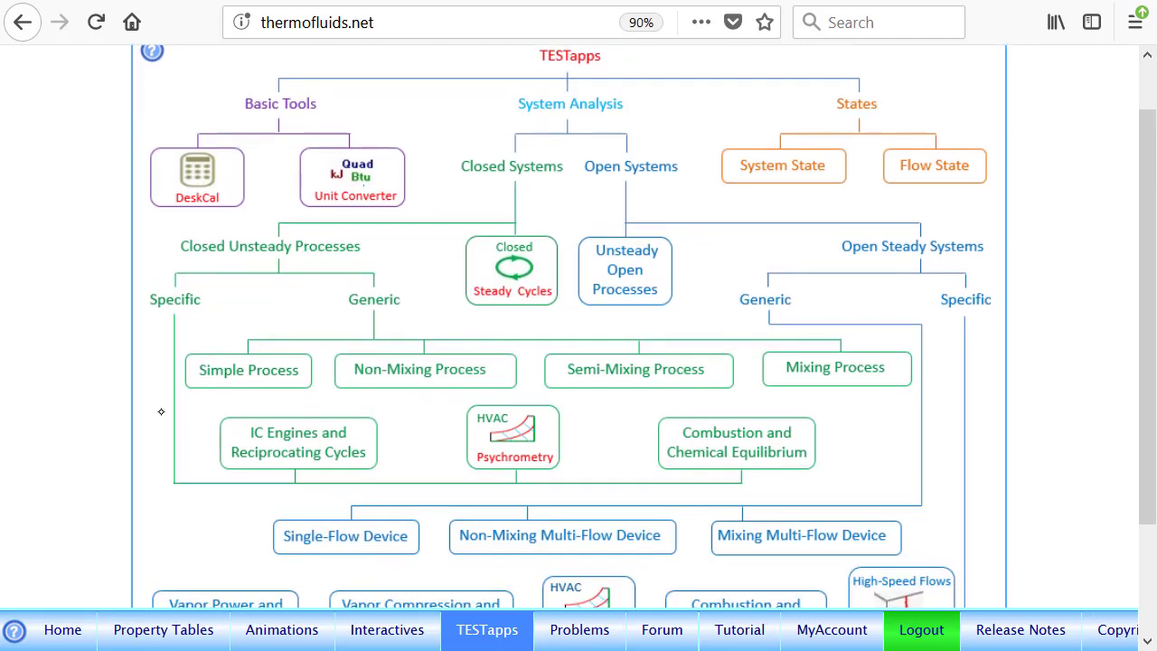
scroll(1130, 272, down, 2)
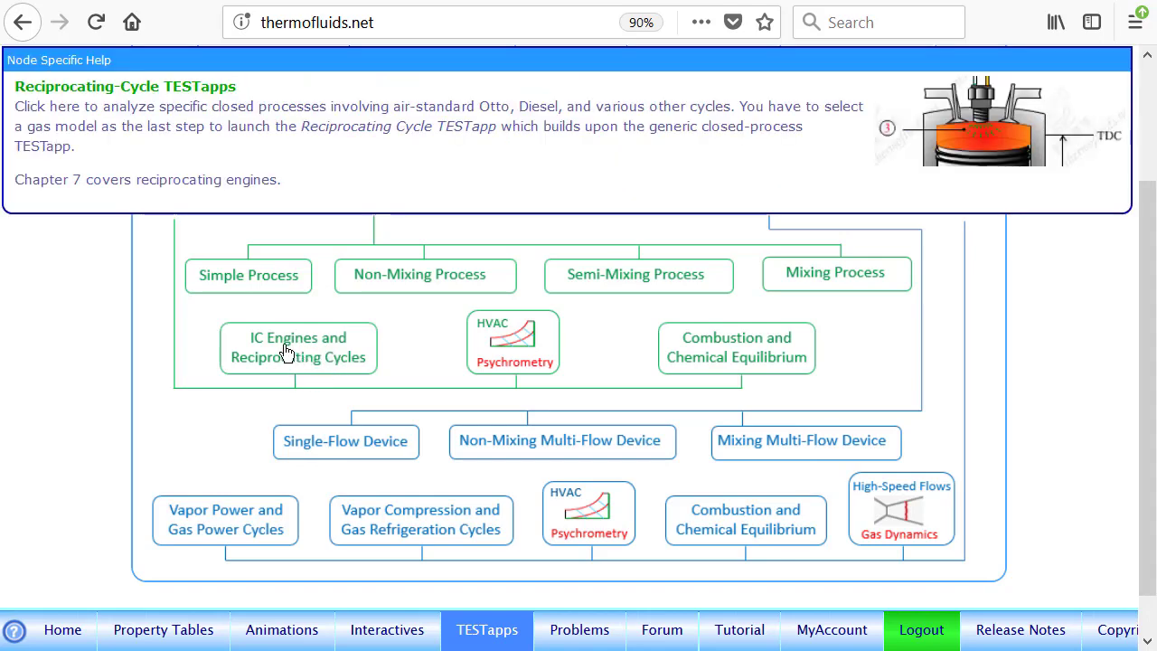
mouse_move(291, 358)
click(300, 361)
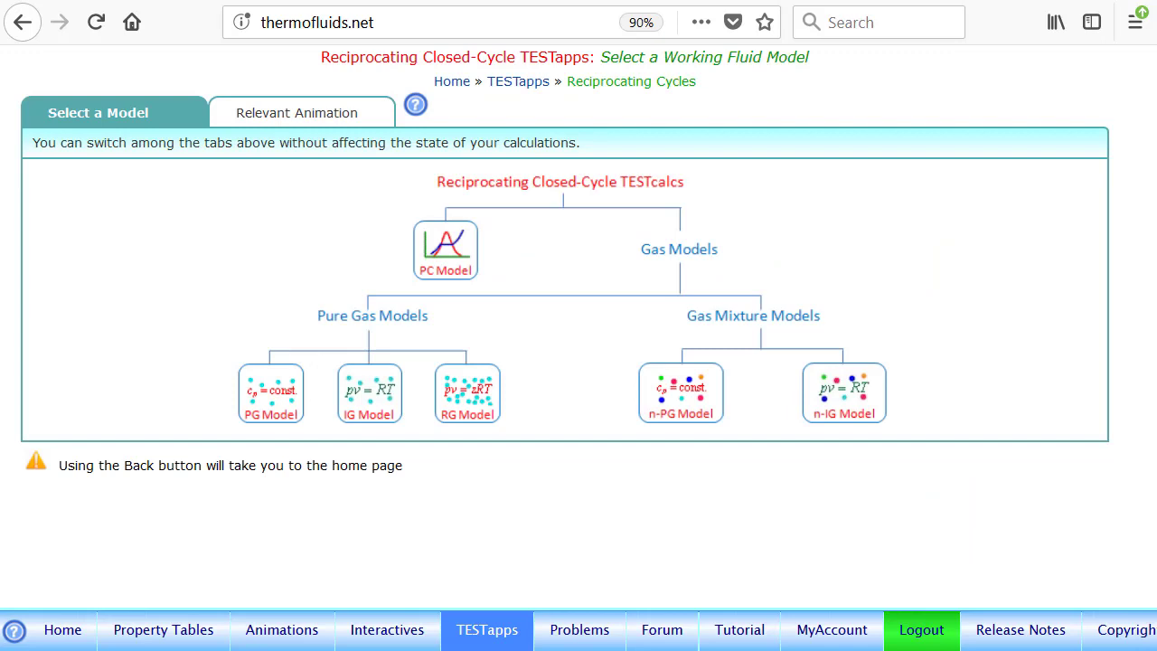
click(271, 394)
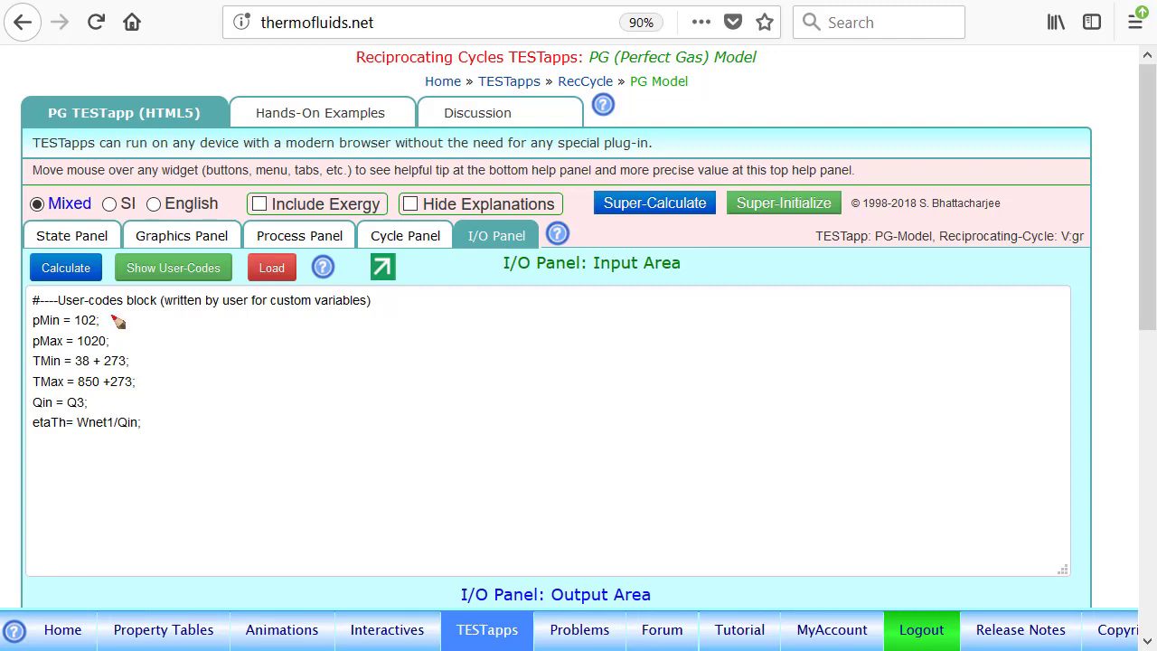
Review the pressure and temperature limits and the Qin and etaTh definitions in the user-codes block, circling both groups
mouse_move(113, 304)
mouse_down()
mouse_move(20, 333)
mouse_move(34, 378)
mouse_move(59, 394)
mouse_move(154, 370)
mouse_move(136, 315)
mouse_move(94, 302)
mouse_up()
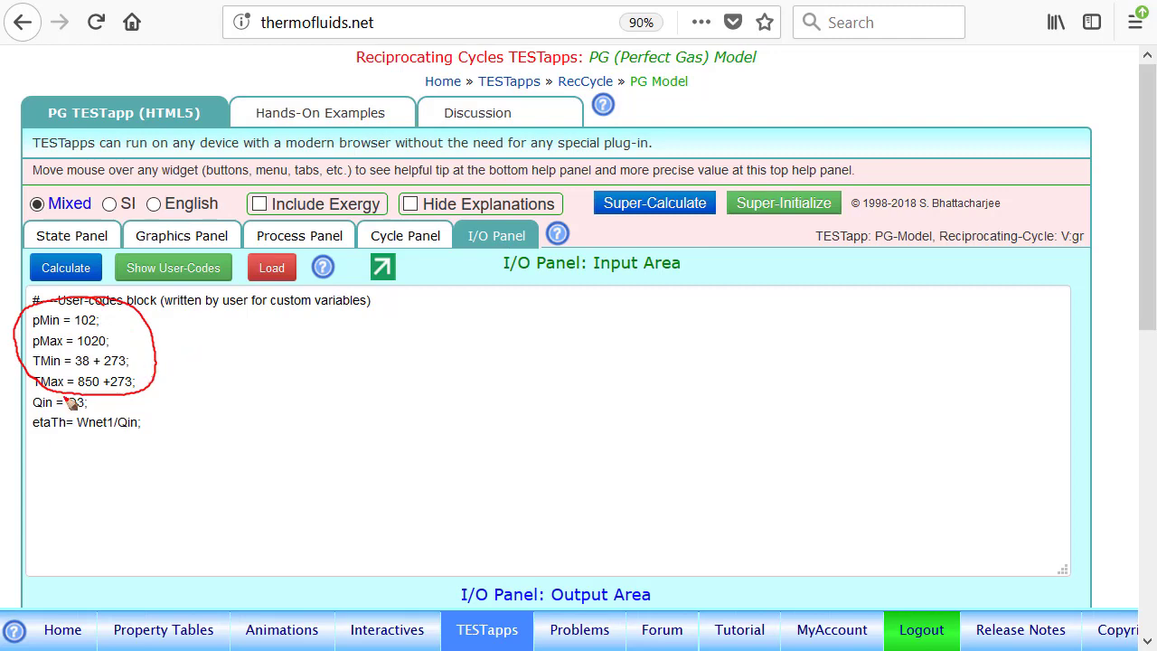
mouse_move(52, 383)
mouse_down()
mouse_move(149, 402)
mouse_move(62, 381)
mouse_up()
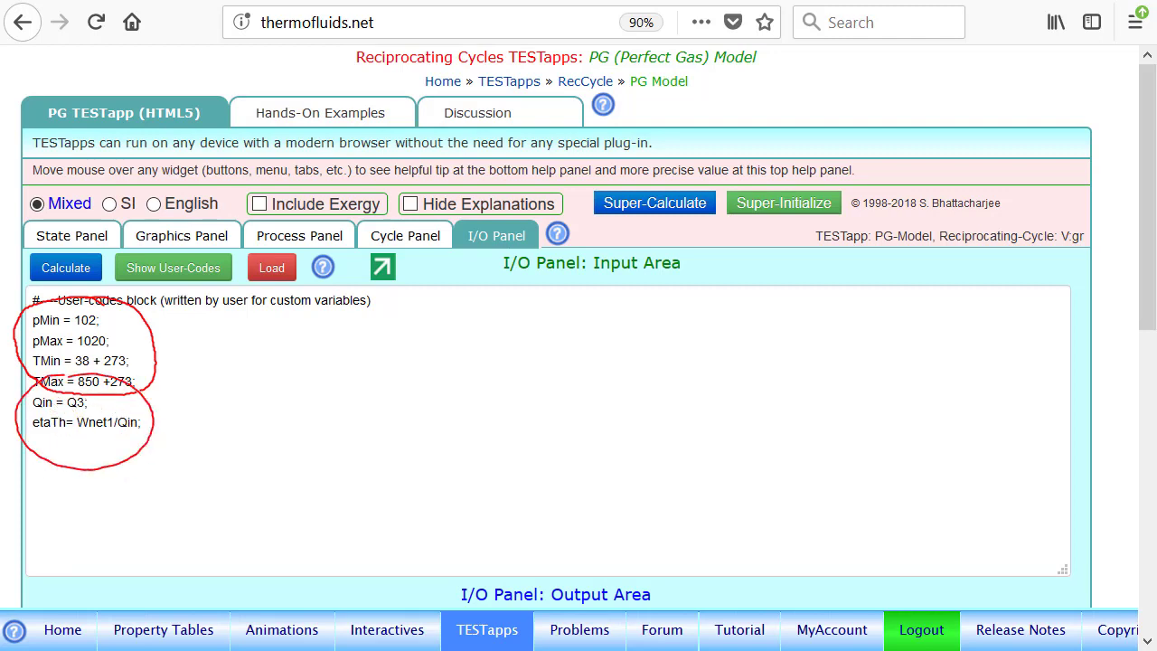
key(Escape)
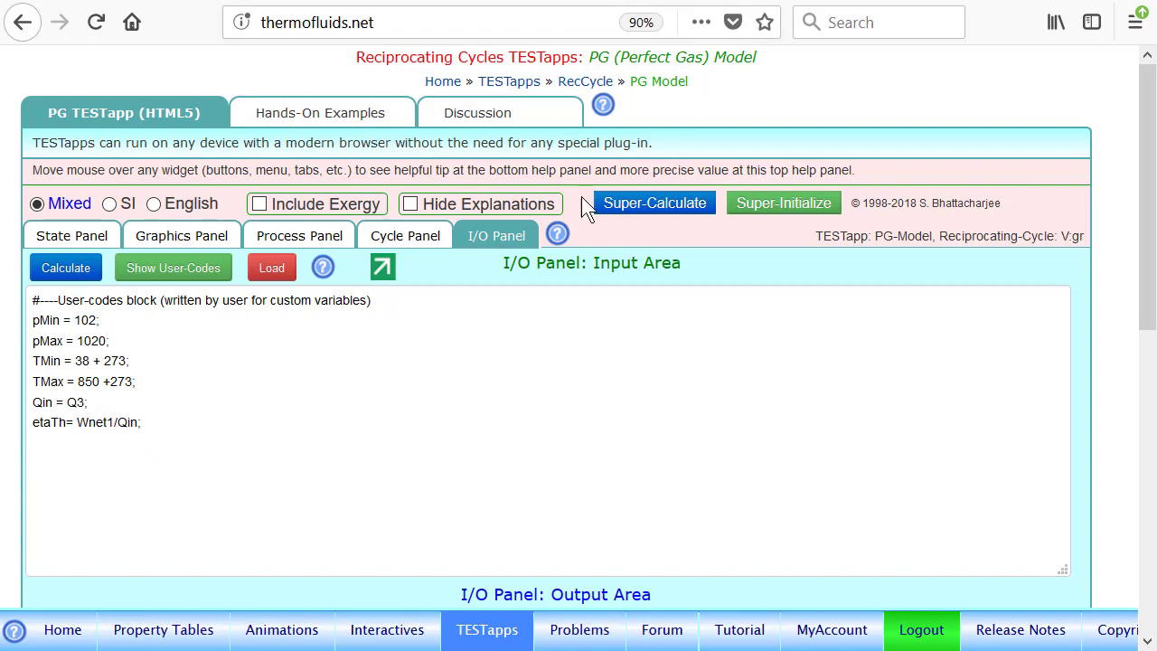
Display State-1 and examine its p1, T1 and m1 inputs and the selected working fluid, circling each one
click(59, 238)
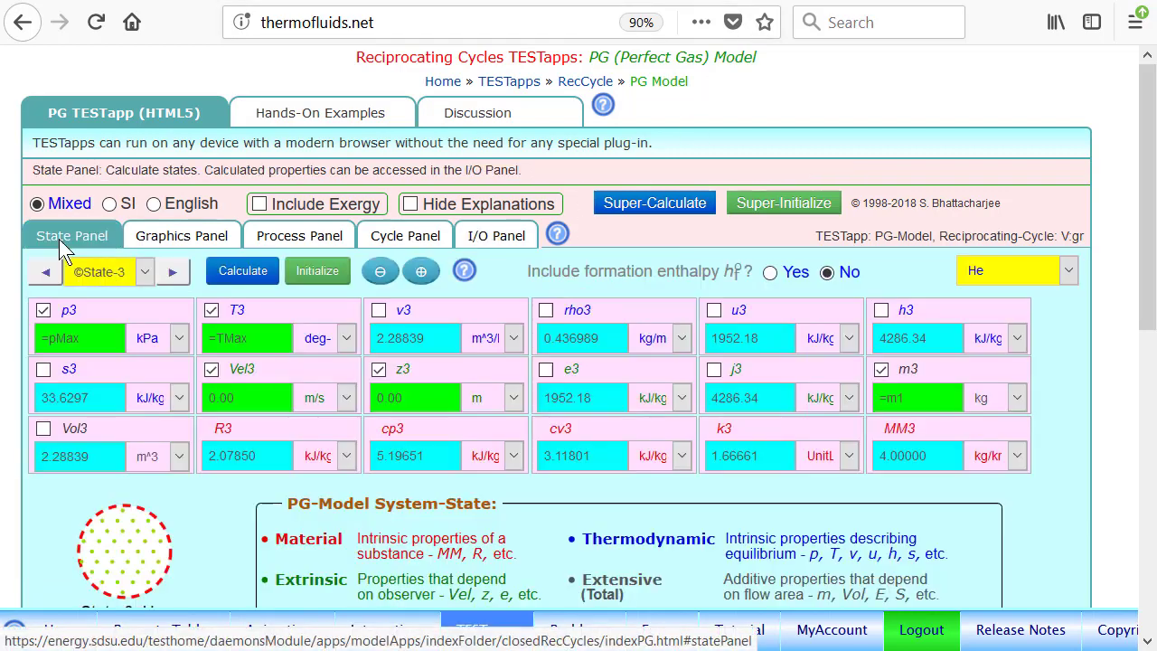
click(122, 267)
click(114, 323)
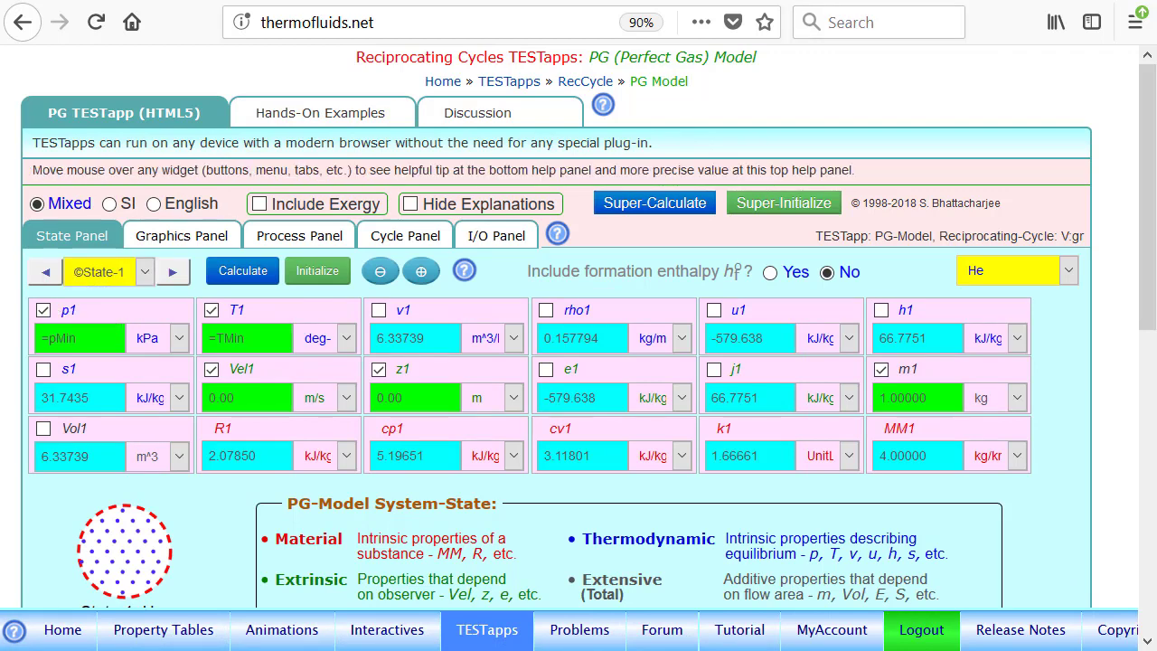
mouse_move(65, 294)
mouse_down()
mouse_move(34, 326)
mouse_move(74, 297)
mouse_up()
drag(224, 289, 228, 291)
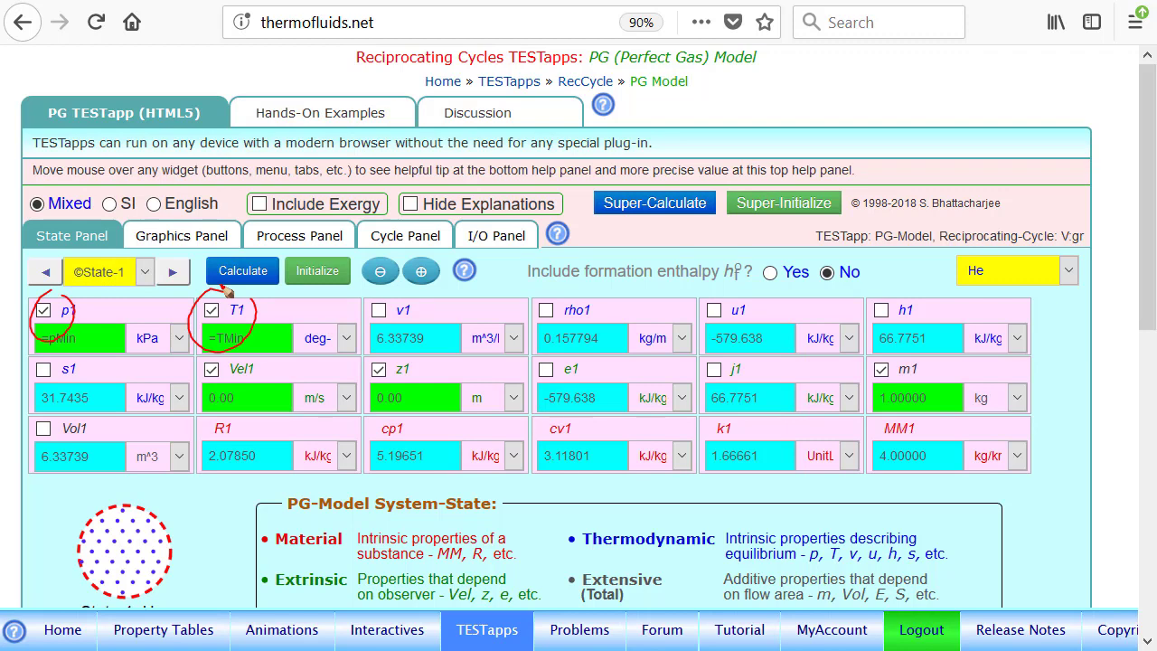
mouse_move(900, 348)
mouse_down()
mouse_move(935, 370)
mouse_move(907, 356)
mouse_up()
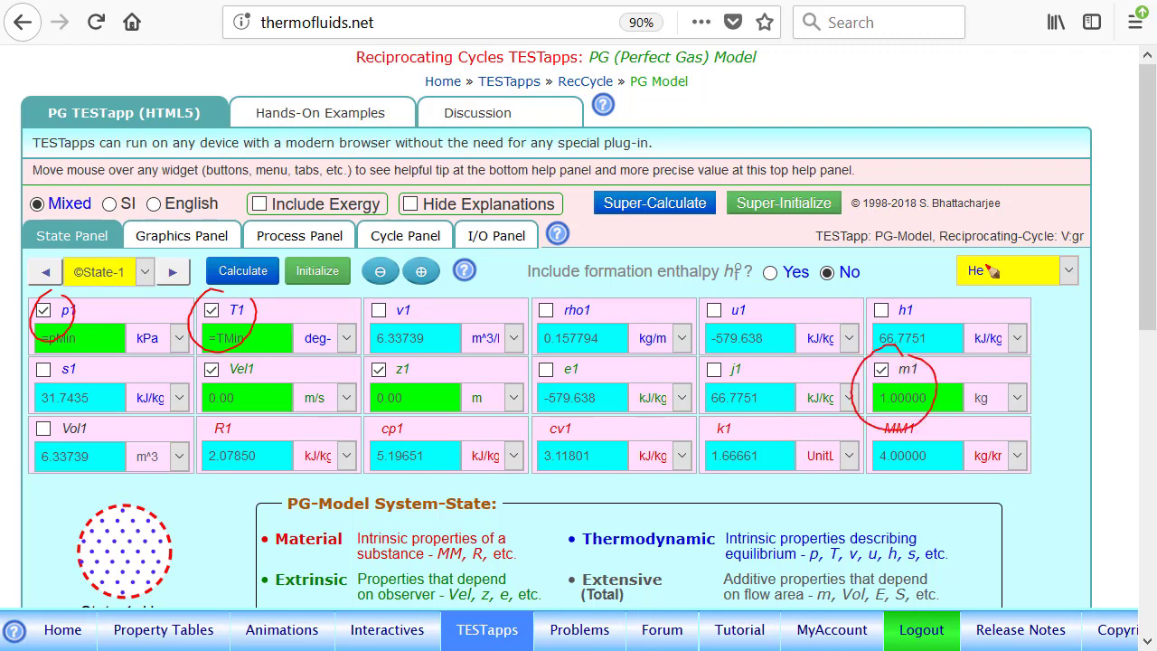
mouse_move(992, 269)
mouse_down()
mouse_move(950, 302)
mouse_move(988, 253)
mouse_up()
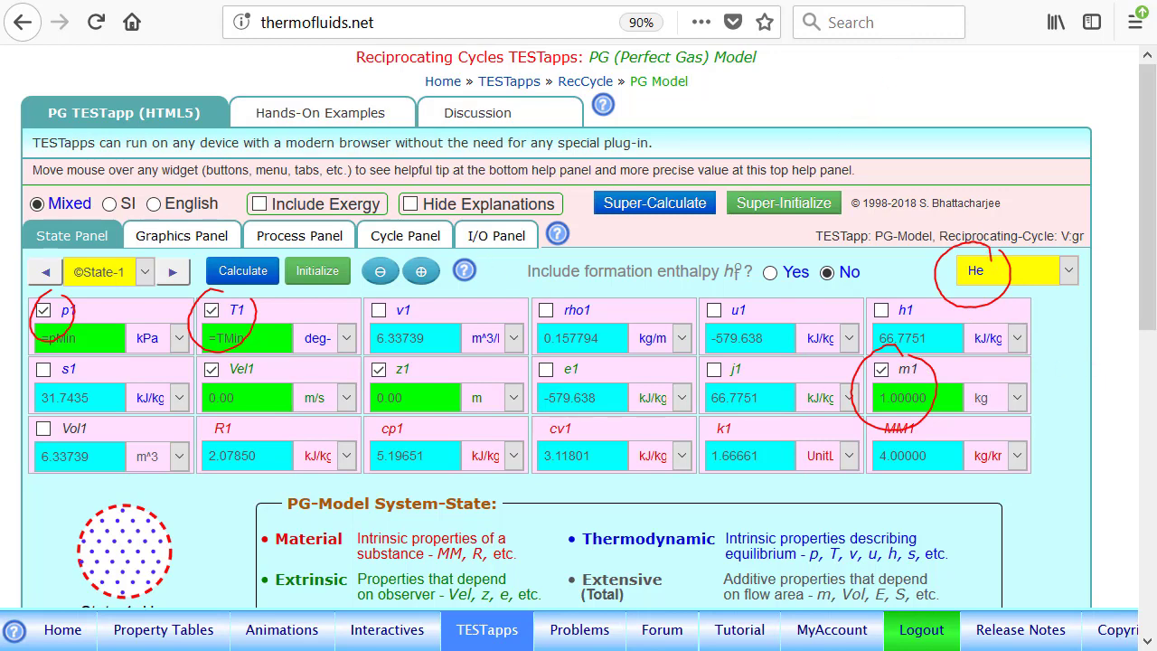
click(891, 2)
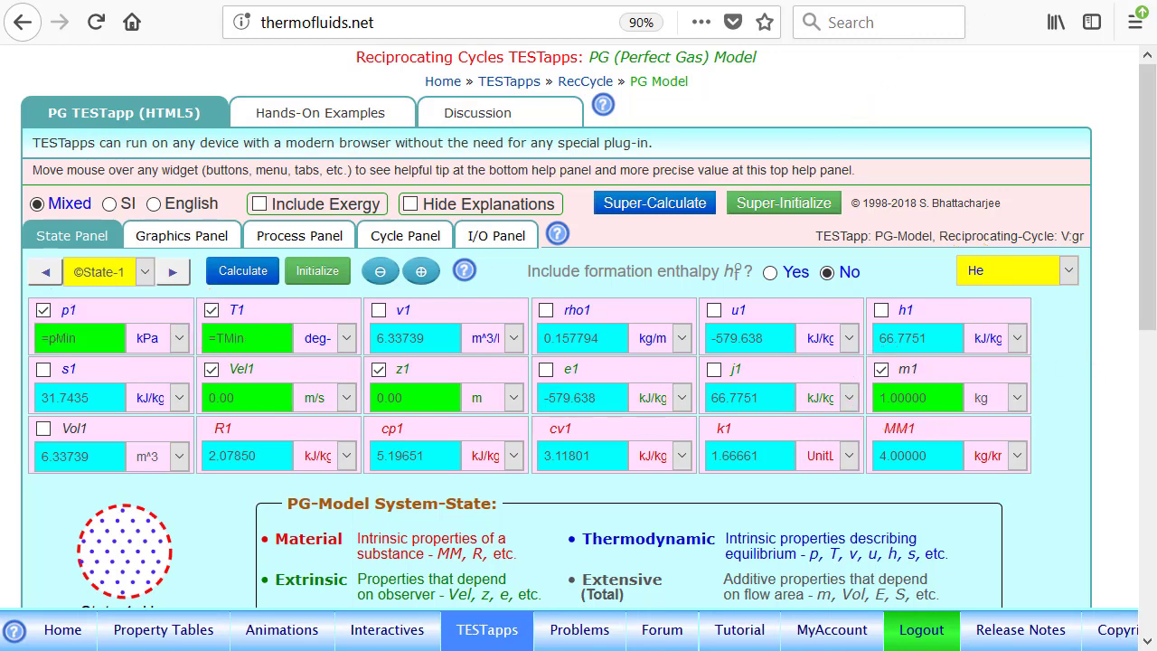
Display State-2 and examine how T2, v2 and m2 are linked to other states, circling each input
click(172, 271)
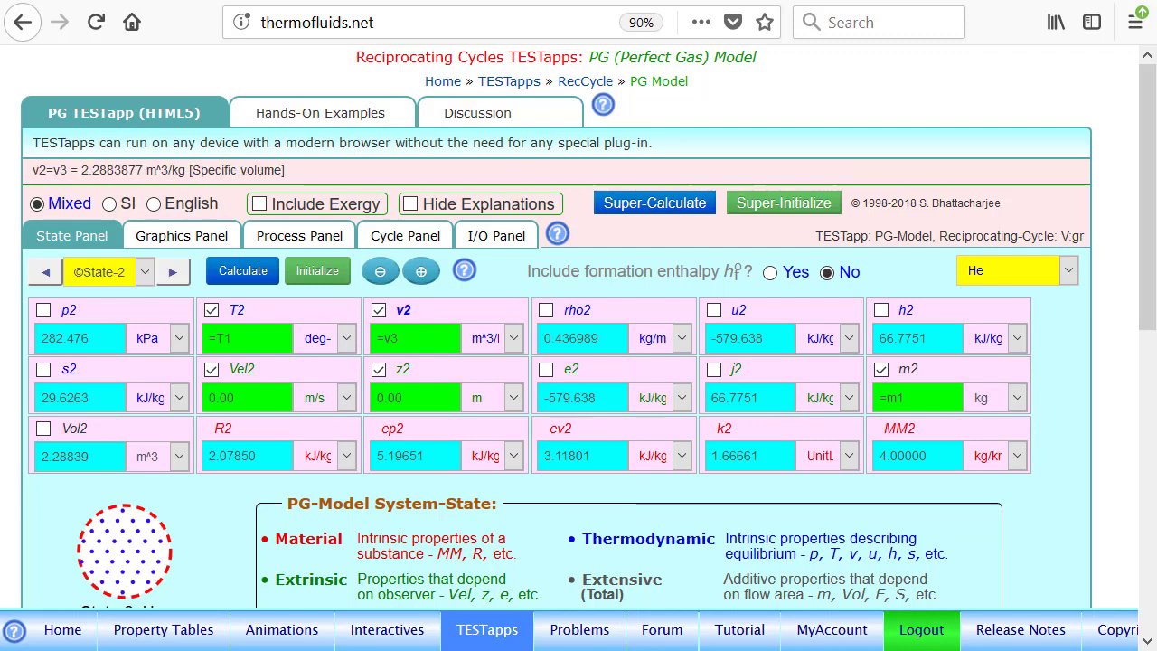
mouse_move(395, 302)
mouse_down()
mouse_move(357, 357)
mouse_move(443, 312)
mouse_move(403, 287)
mouse_up()
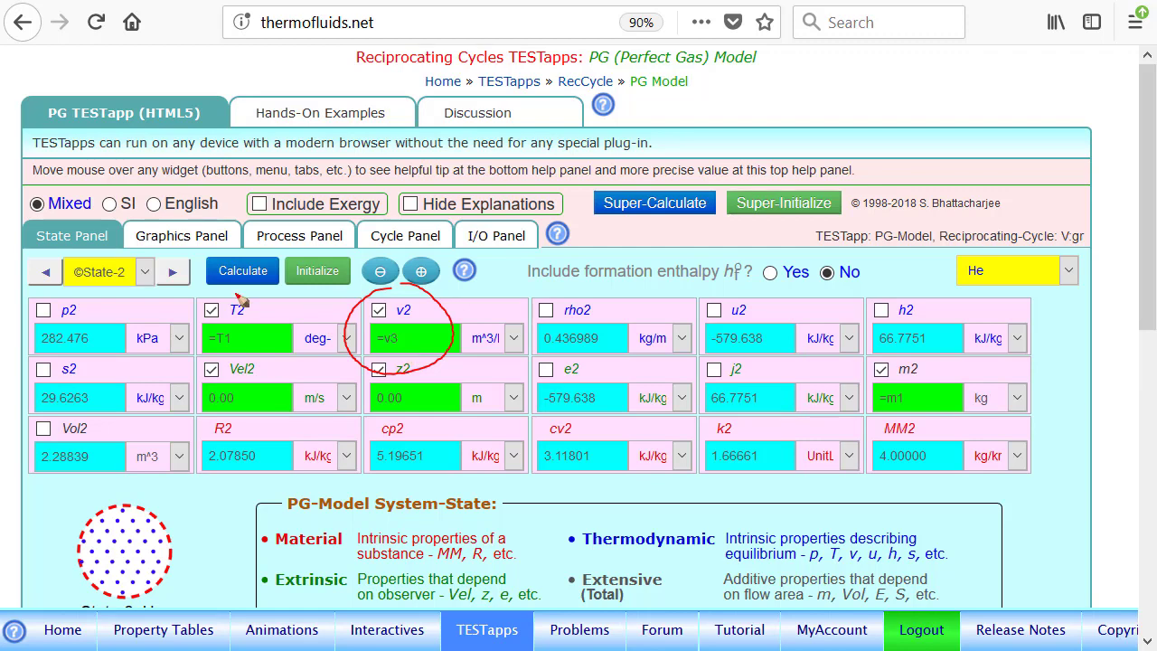
mouse_move(243, 296)
mouse_down()
mouse_move(181, 313)
mouse_move(249, 289)
mouse_move(222, 287)
mouse_up()
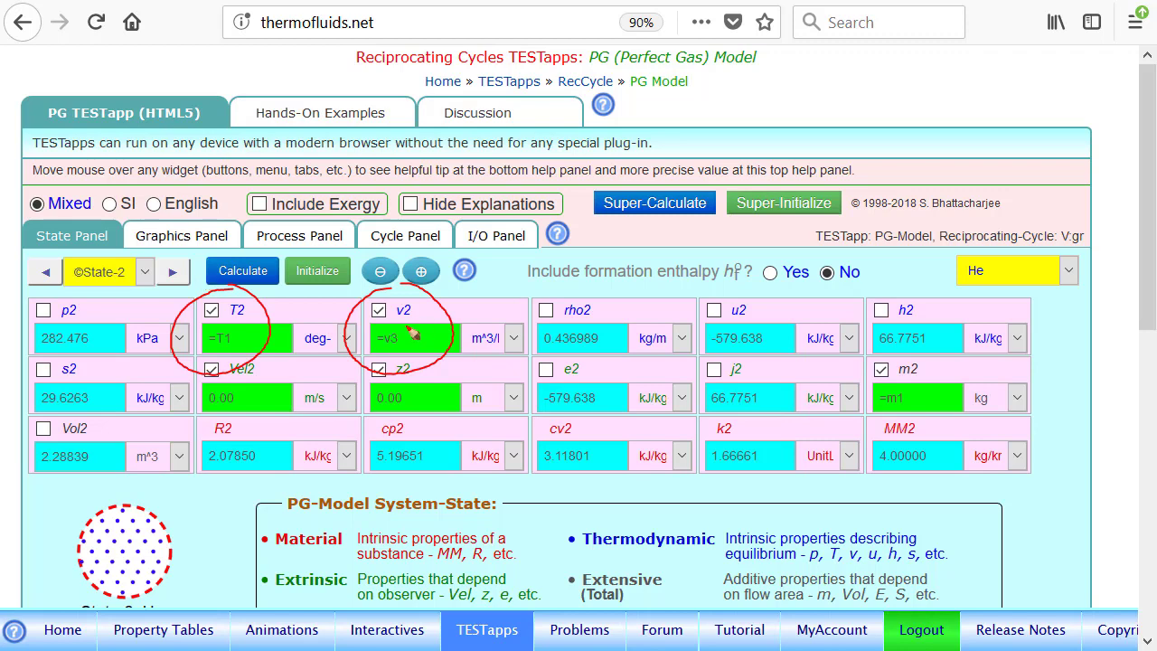
mouse_move(913, 359)
mouse_down()
mouse_move(940, 384)
mouse_move(870, 346)
mouse_up()
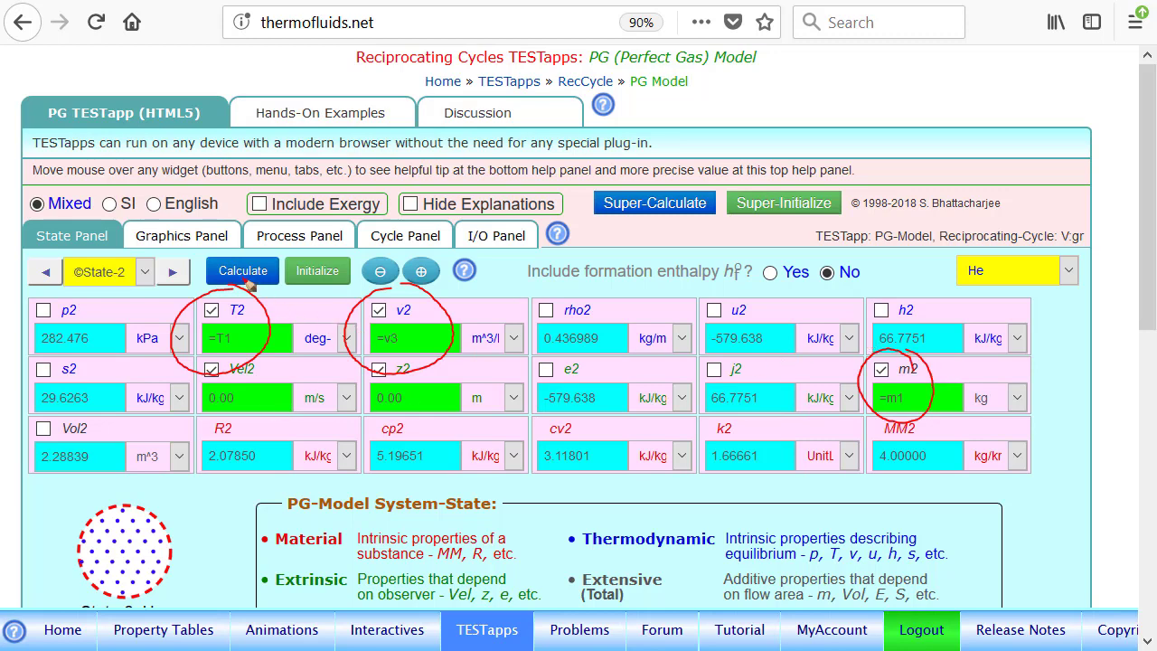
key(Escape)
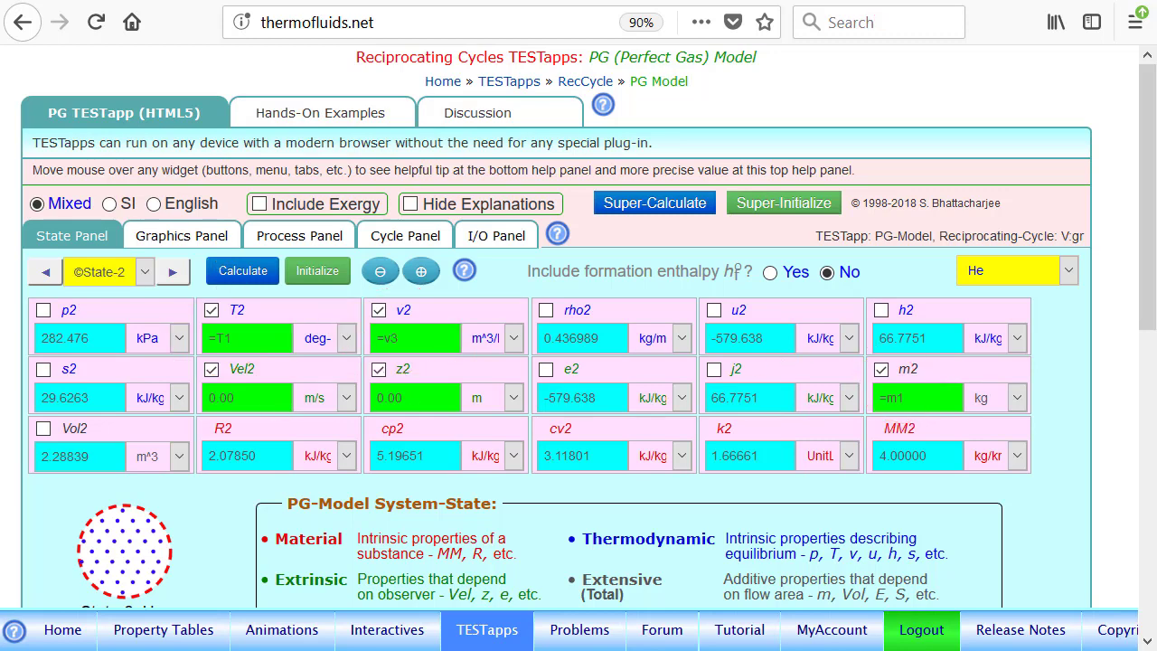
Display State-3 and examine its p3, T3 and m3 inputs, circling each one
click(180, 273)
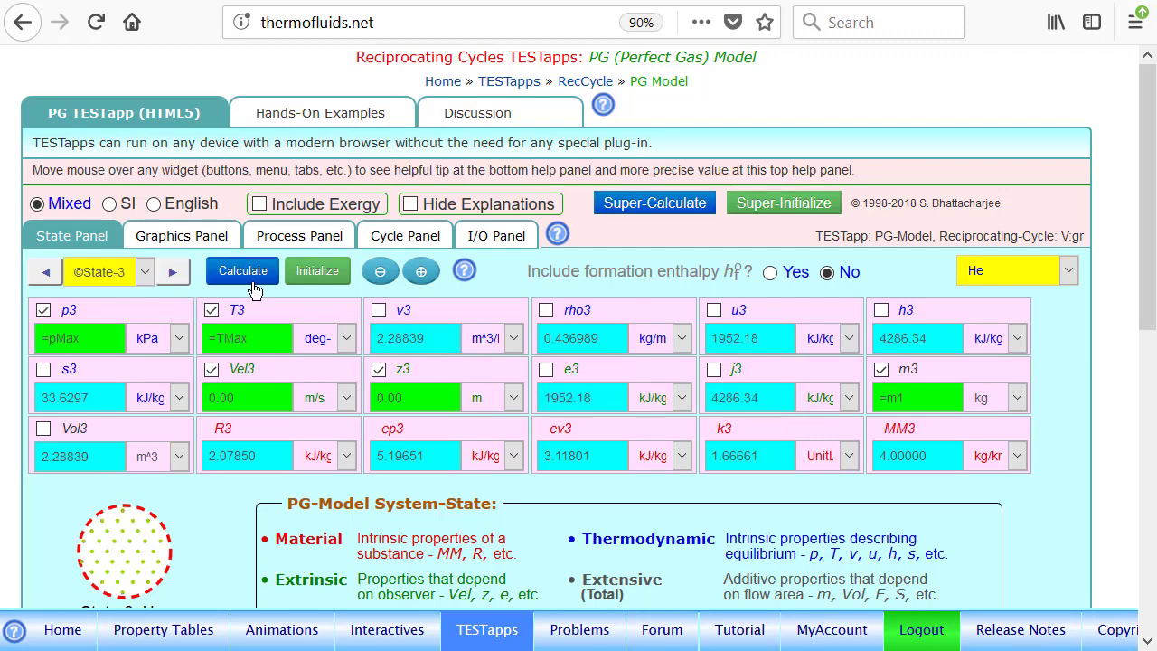
mouse_move(80, 294)
mouse_down()
mouse_move(14, 342)
mouse_move(82, 288)
mouse_up()
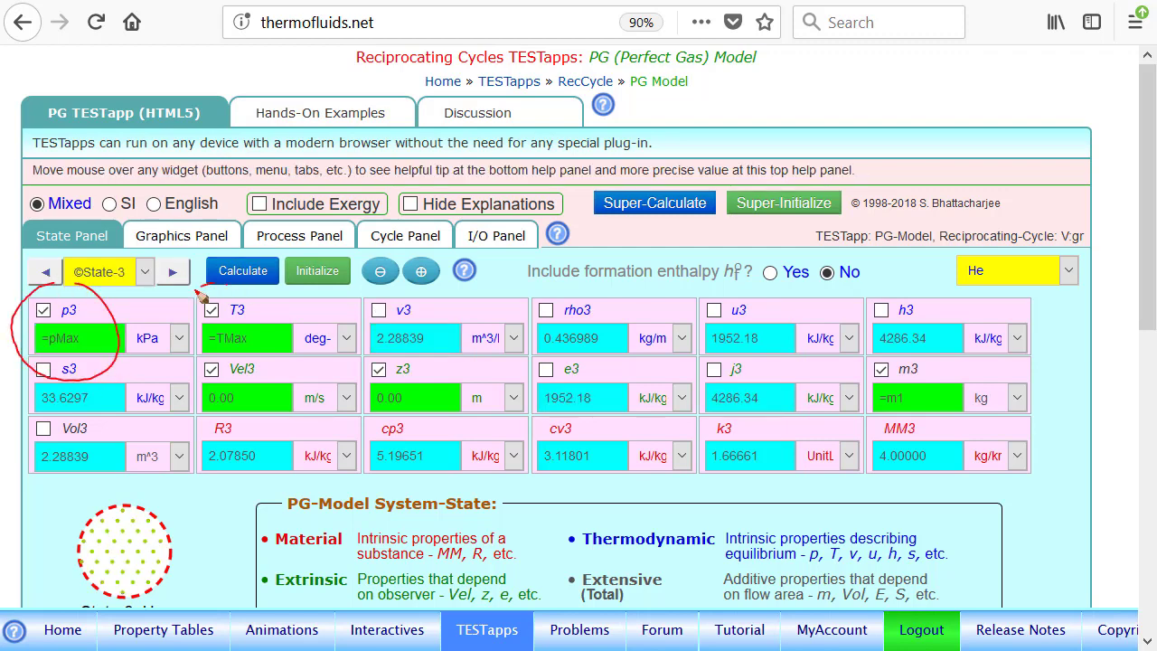
mouse_move(201, 296)
mouse_down()
mouse_move(253, 297)
mouse_move(208, 308)
mouse_up()
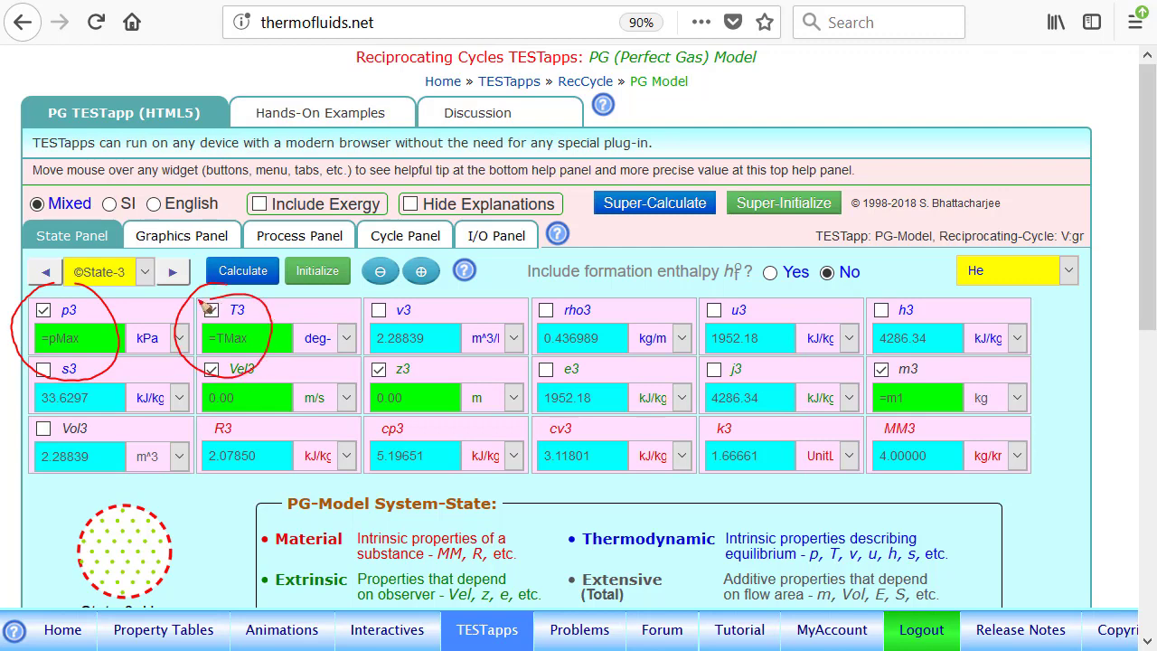
drag(900, 342, 900, 353)
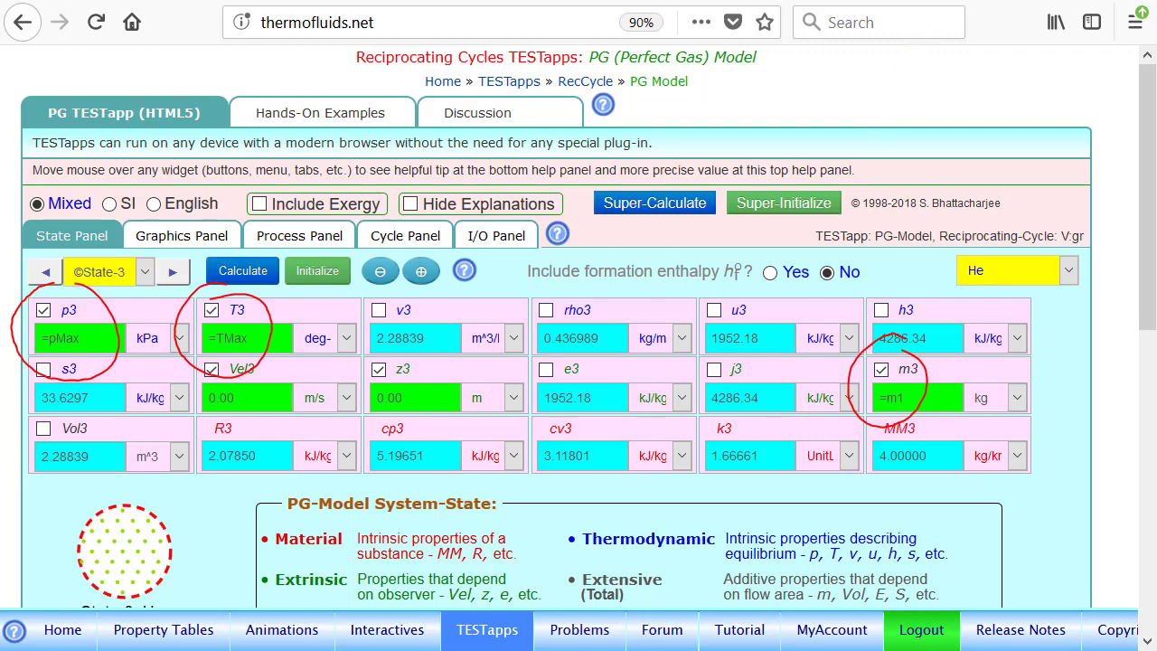
key(Escape)
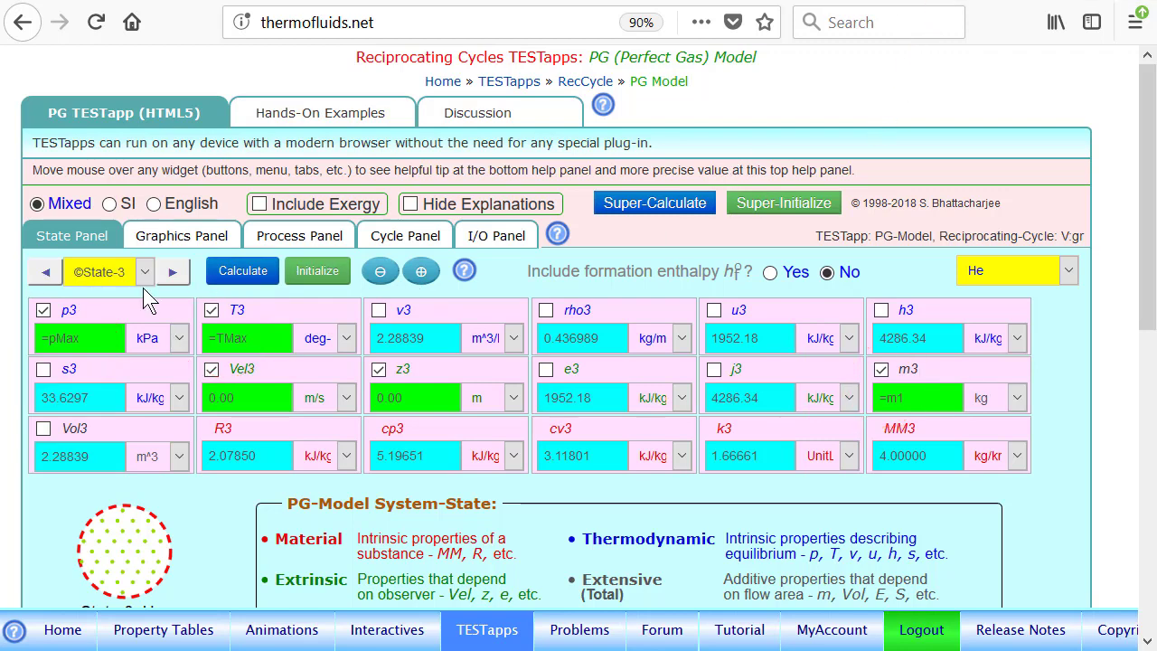
Display State-4 and check its inputs against the Stirling cycle's temperature-entropy sketch on the PowerPoint slide, returning to the browser
click(172, 272)
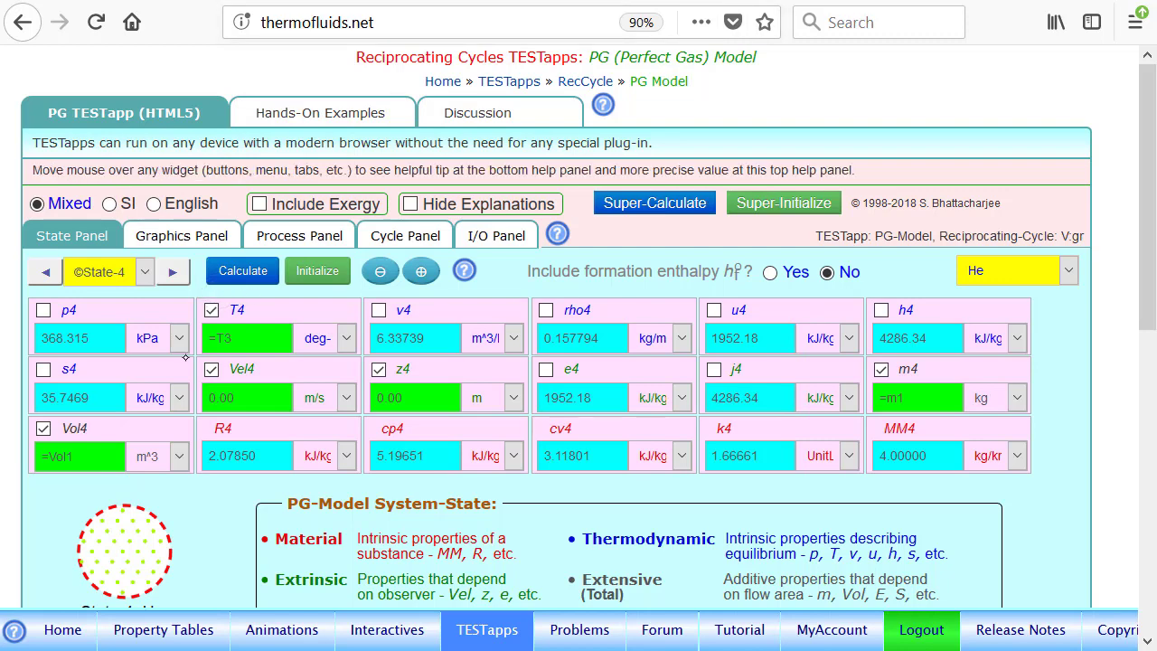
scroll(240, 299, down, 1)
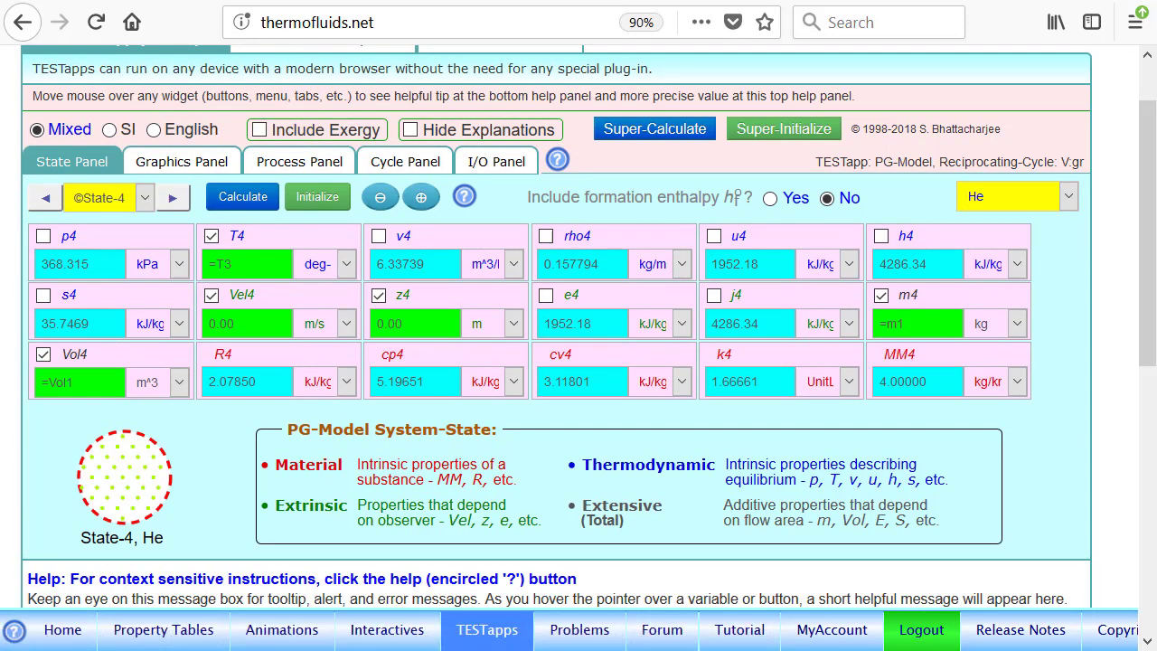
key(alt+Tab)
click(732, 321)
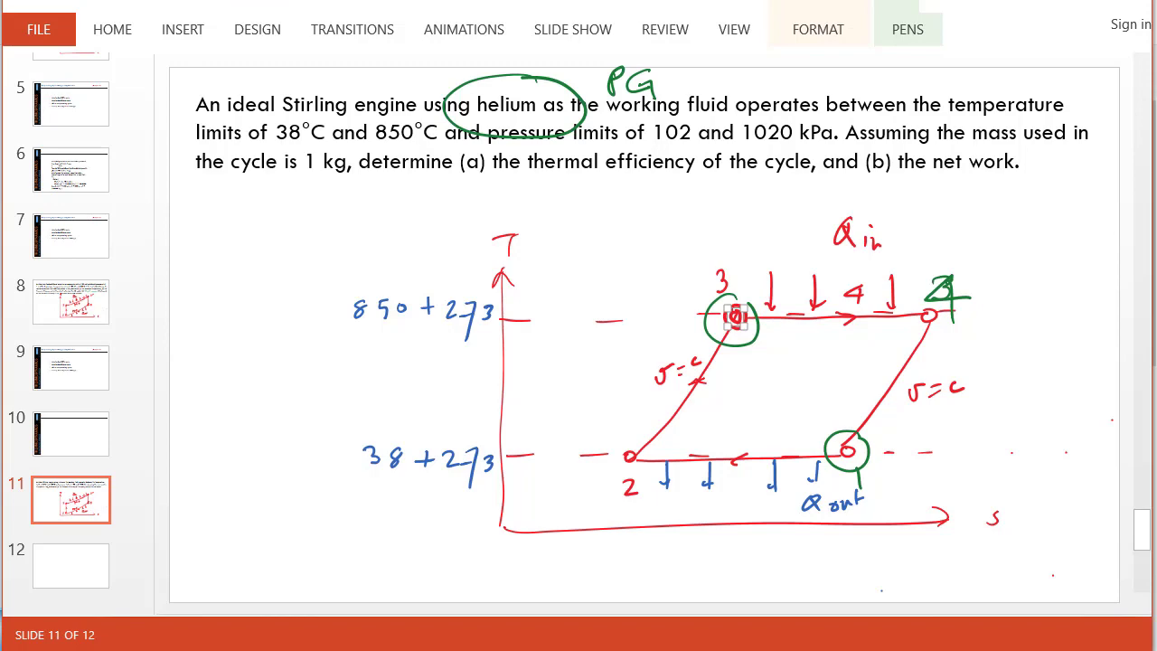
key(alt+Tab)
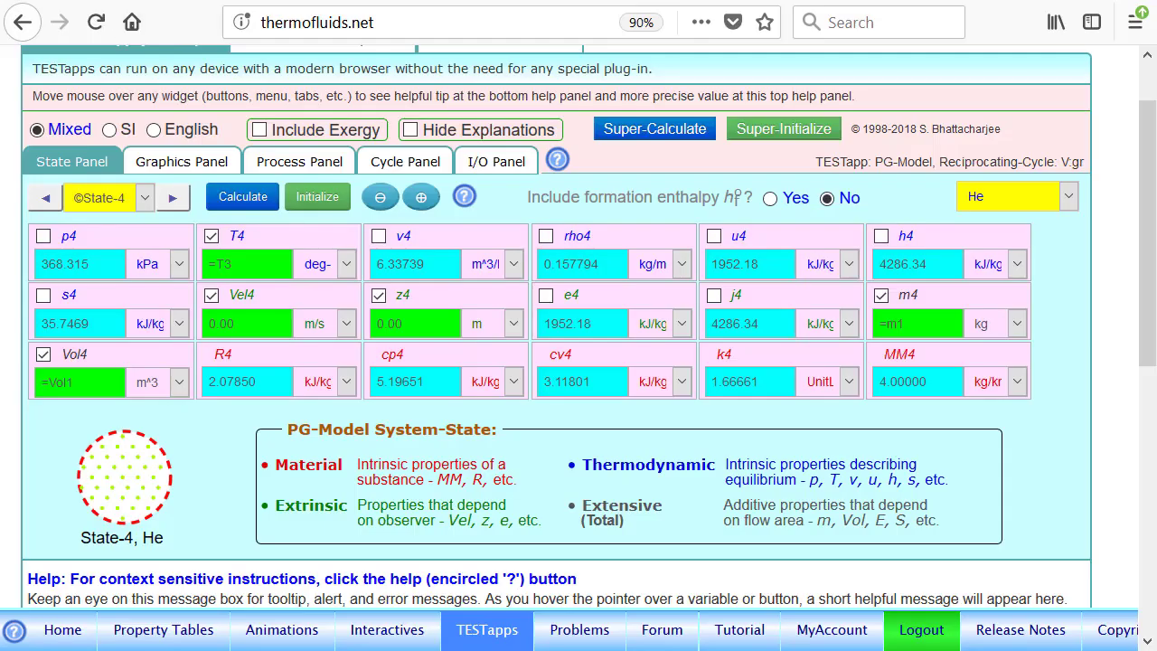
click(96, 1)
mouse_move(475, 401)
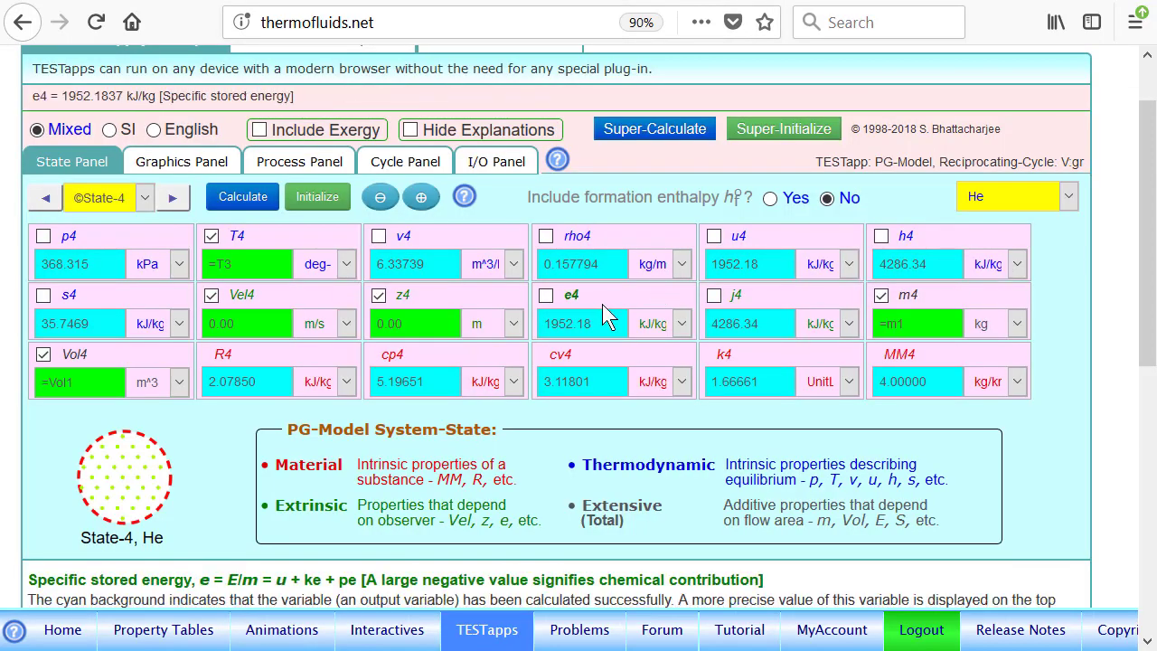
Show the calculated states on a thermodynamic plot and change it to the p-v diagram
click(225, 165)
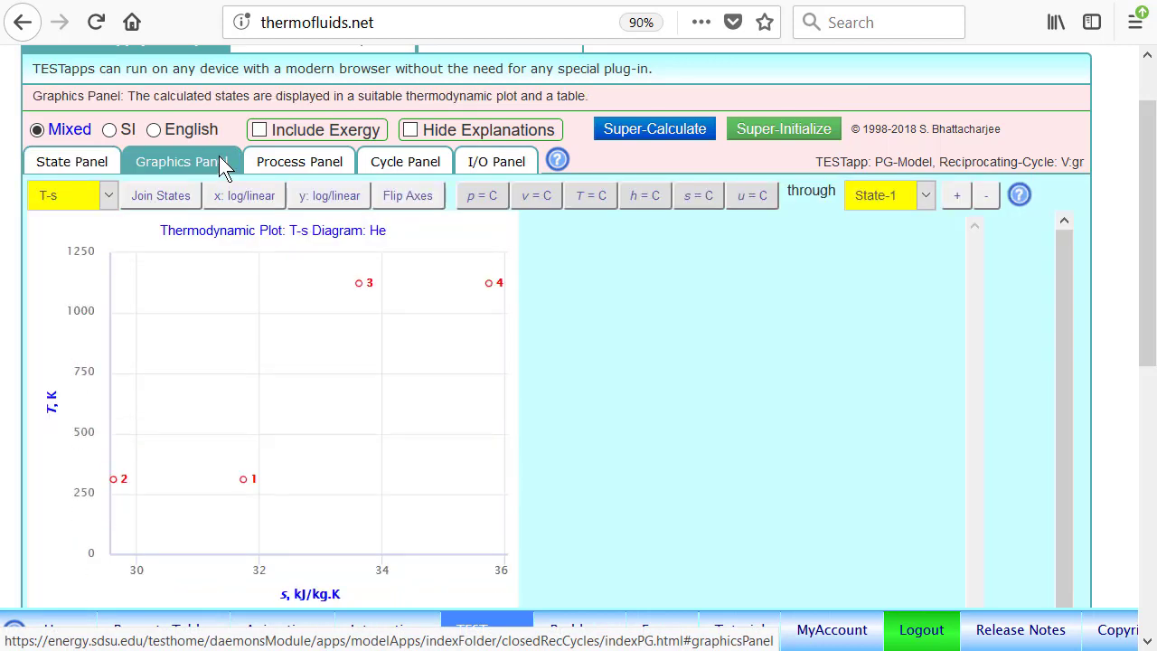
click(90, 204)
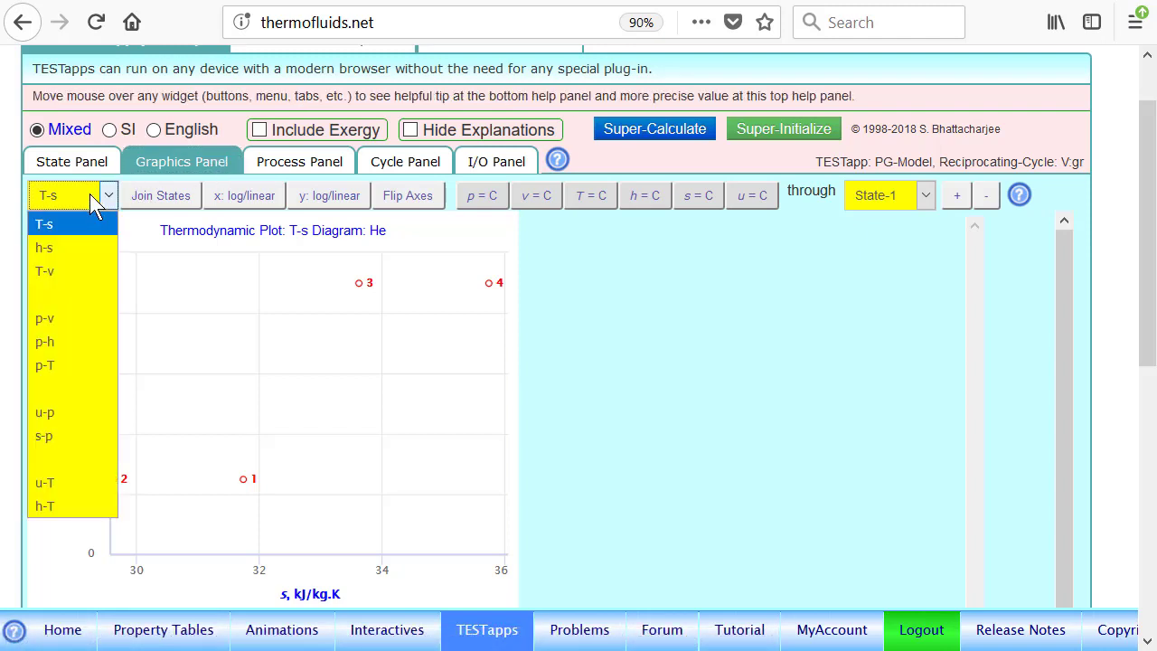
click(68, 322)
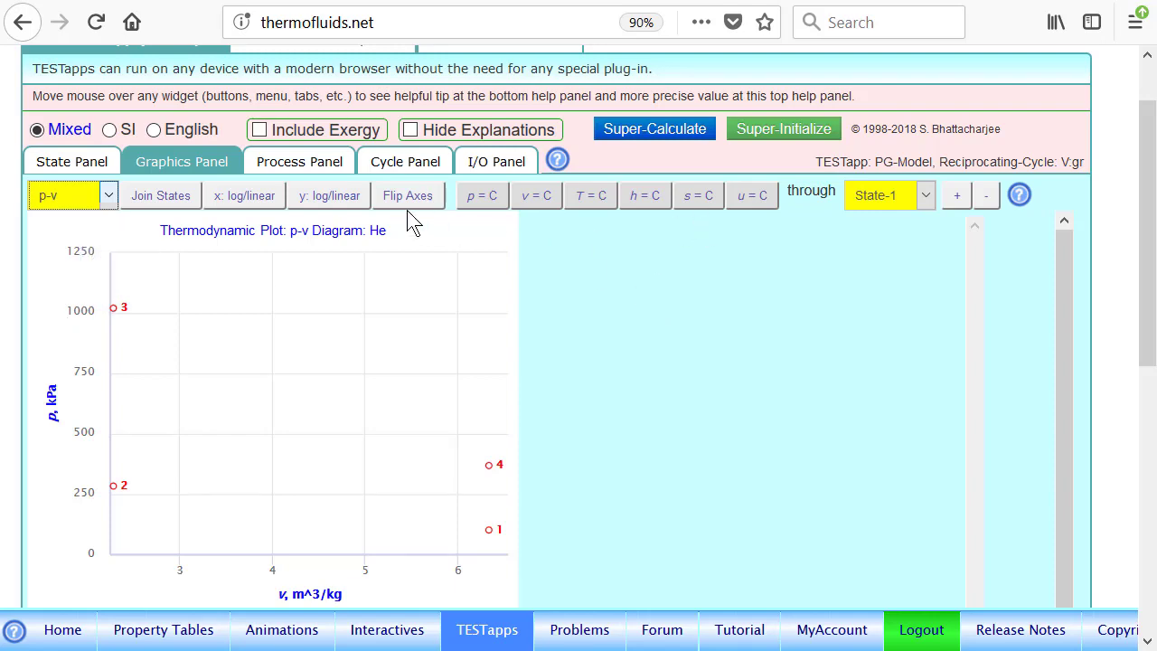
In Process-2 [2-3], remove boundary work WB2 from the known inputs and recalculate the process
click(317, 164)
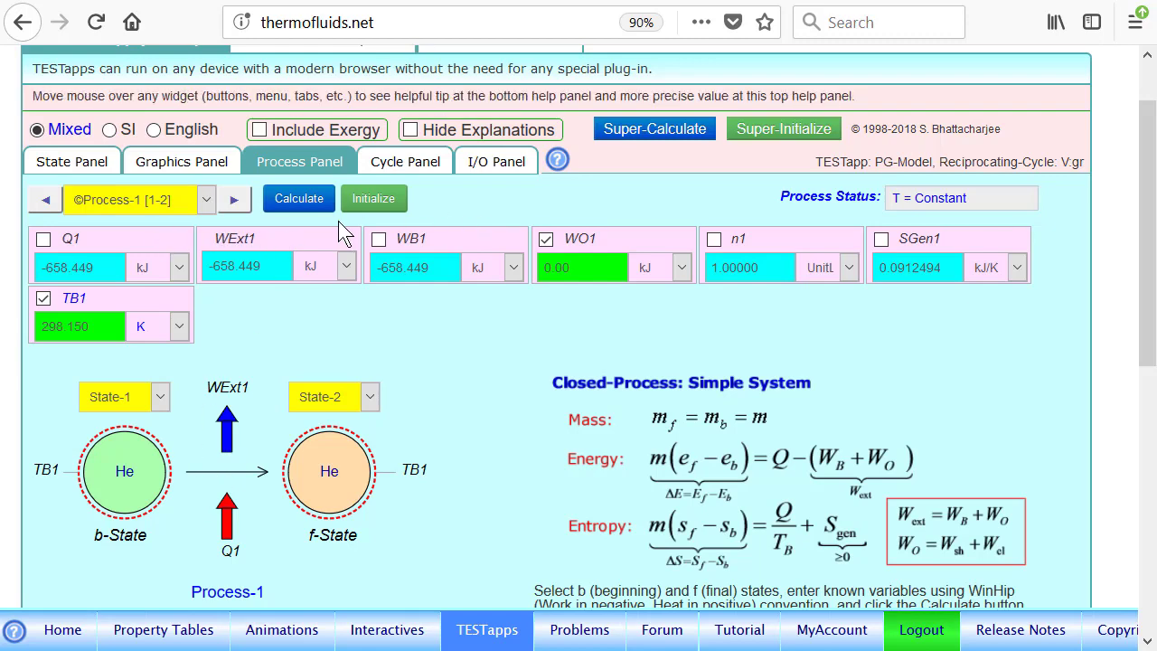
click(236, 201)
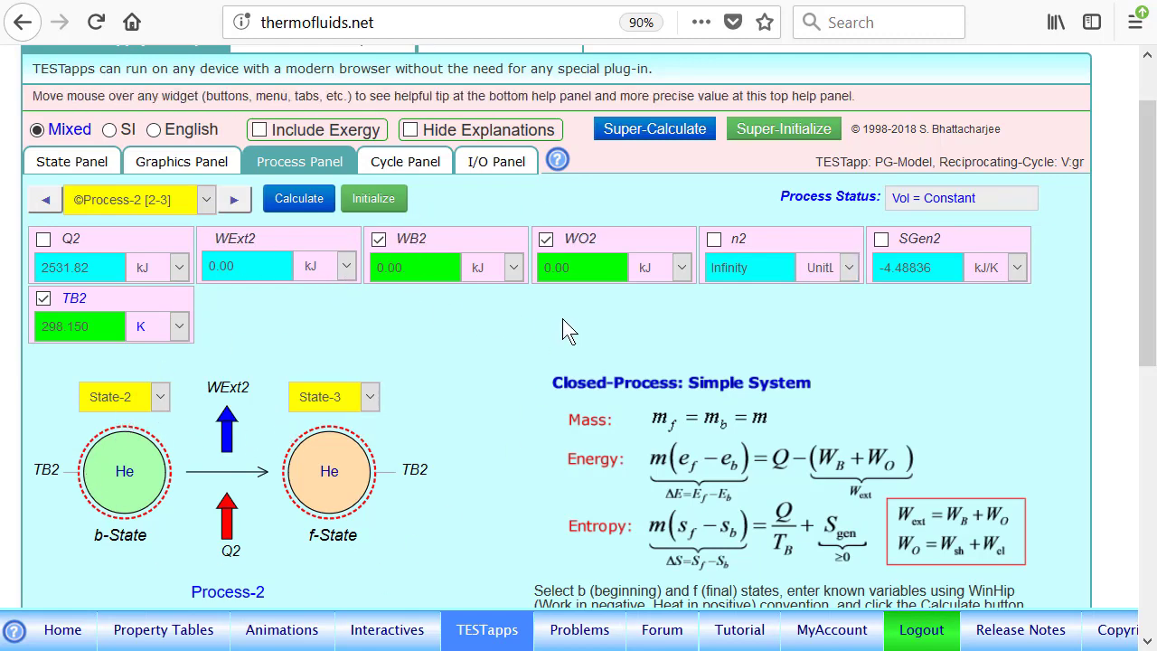
click(397, 238)
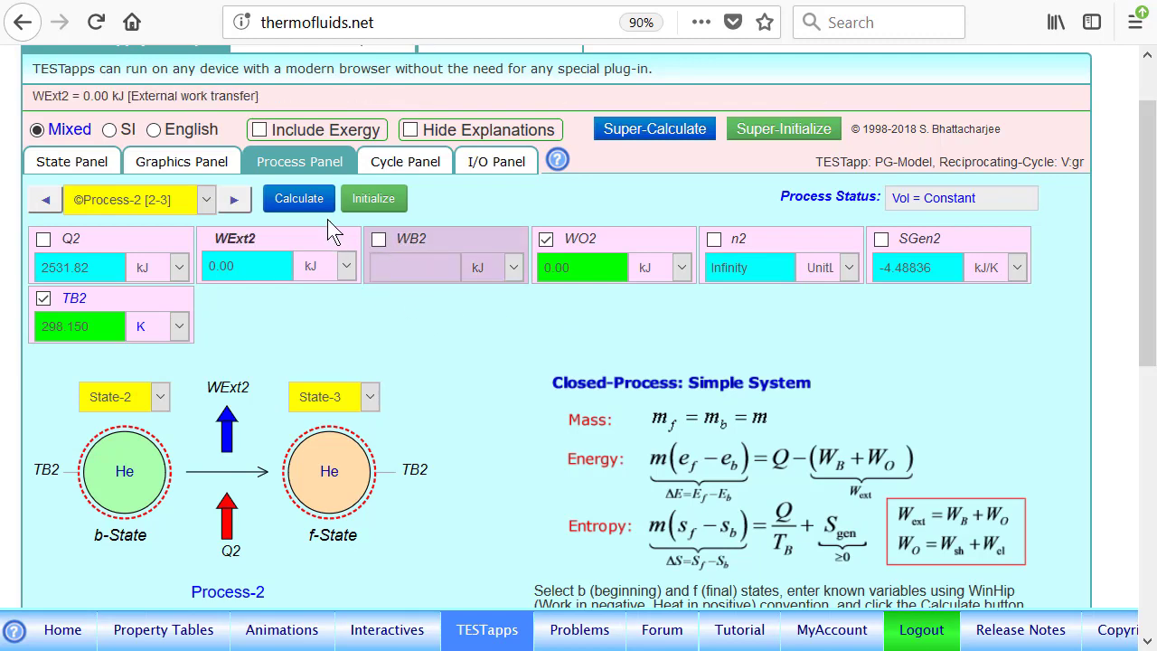
click(299, 199)
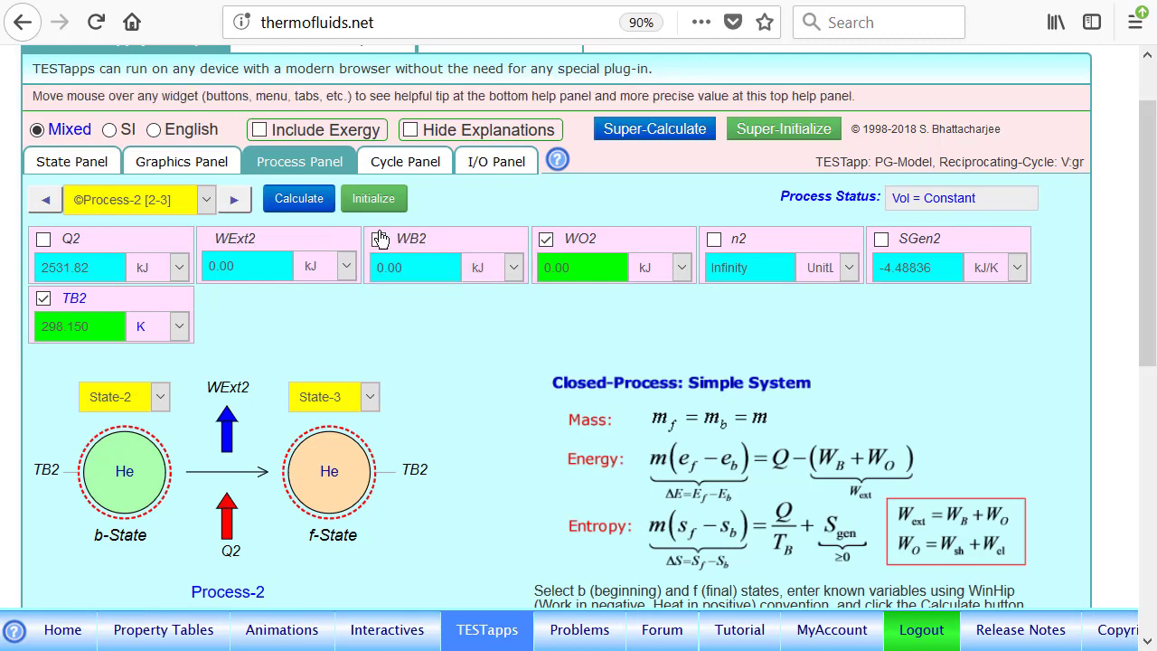
Review Process-3 [3-4] and Process-4 [4-1], and go back through the processes to Process-1 [1-2]
click(235, 200)
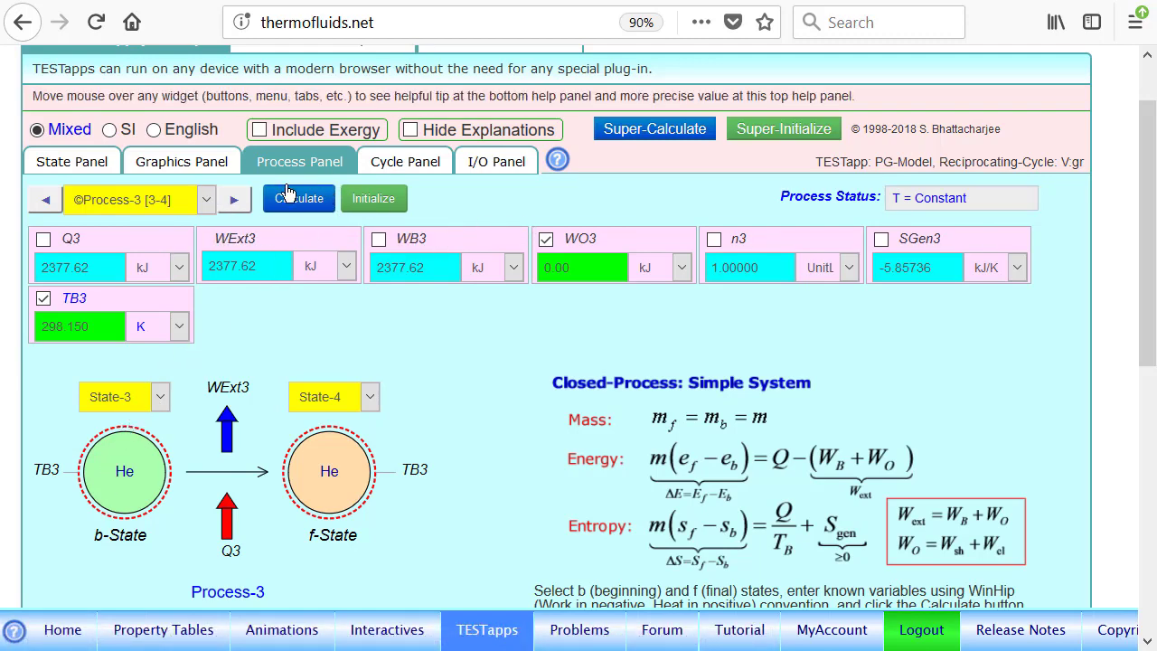
click(232, 201)
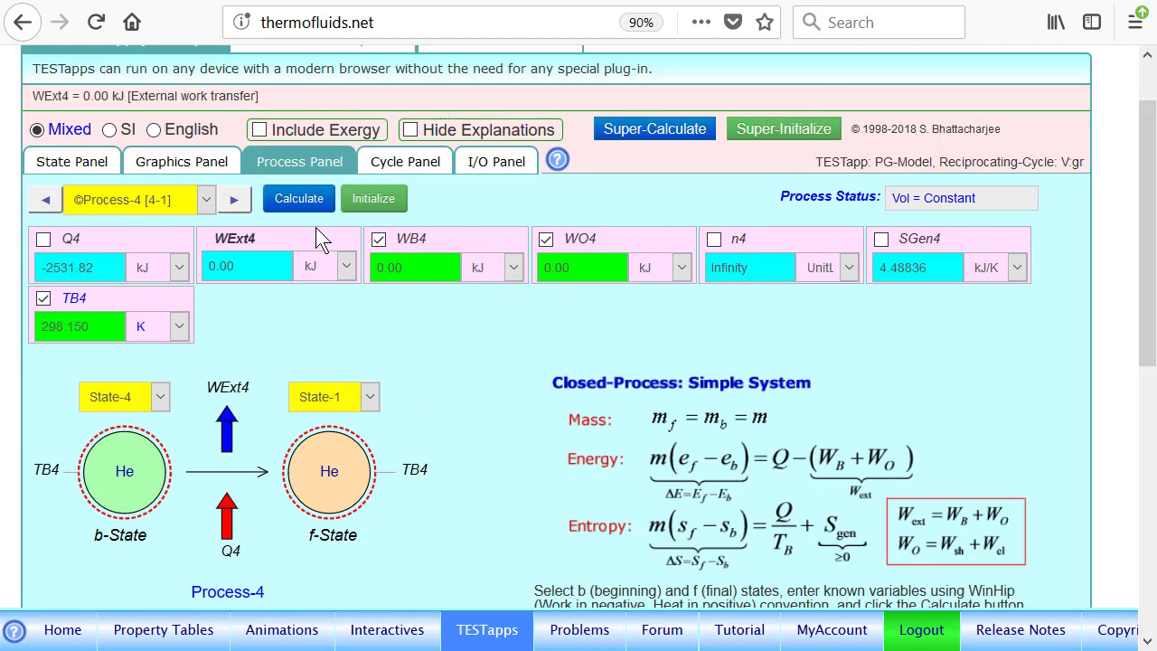
click(45, 203)
click(45, 202)
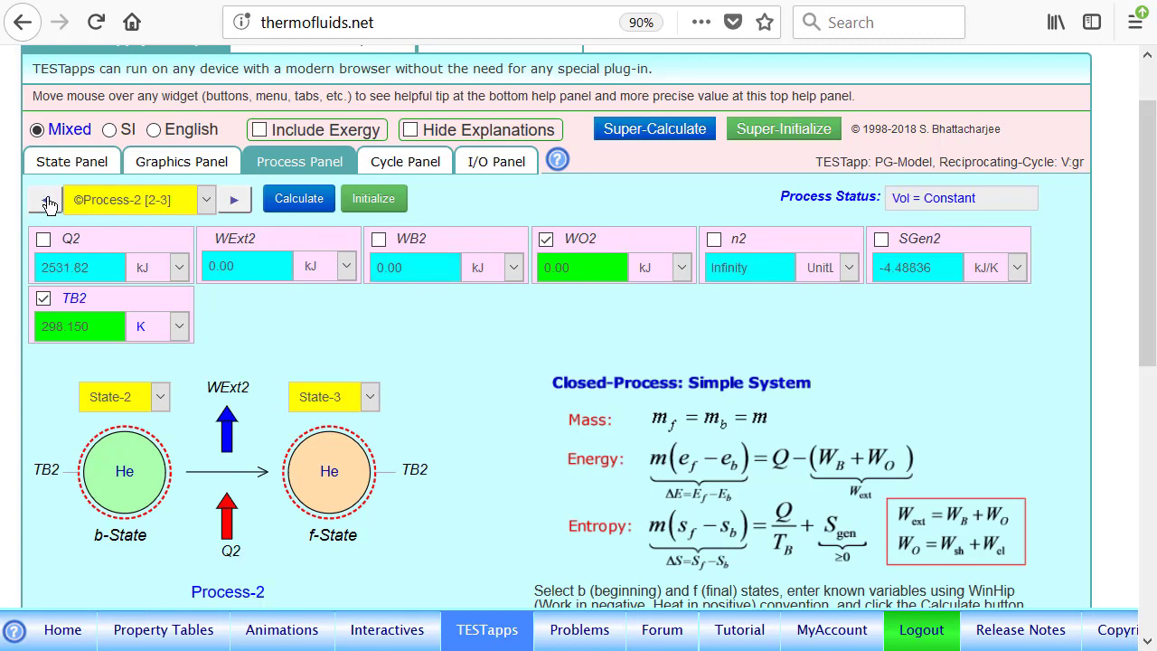
click(45, 202)
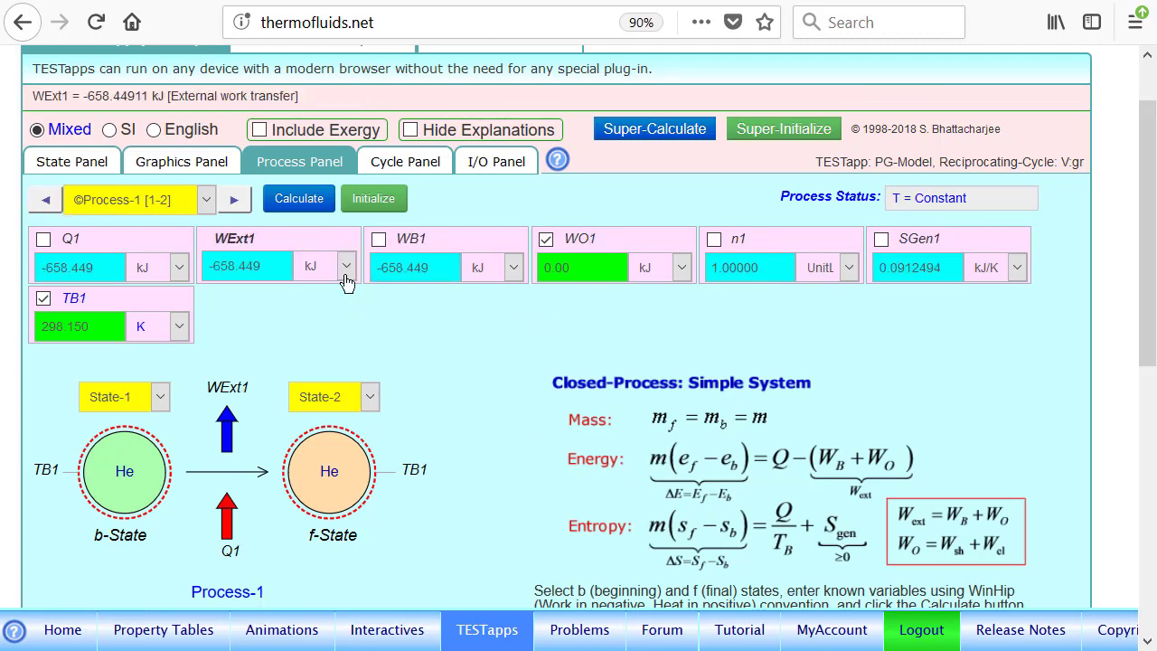
Display the Cycle-1 results and circle the thermal efficiency etaTh1 and the Carnot efficiency etaCarnot1
click(418, 163)
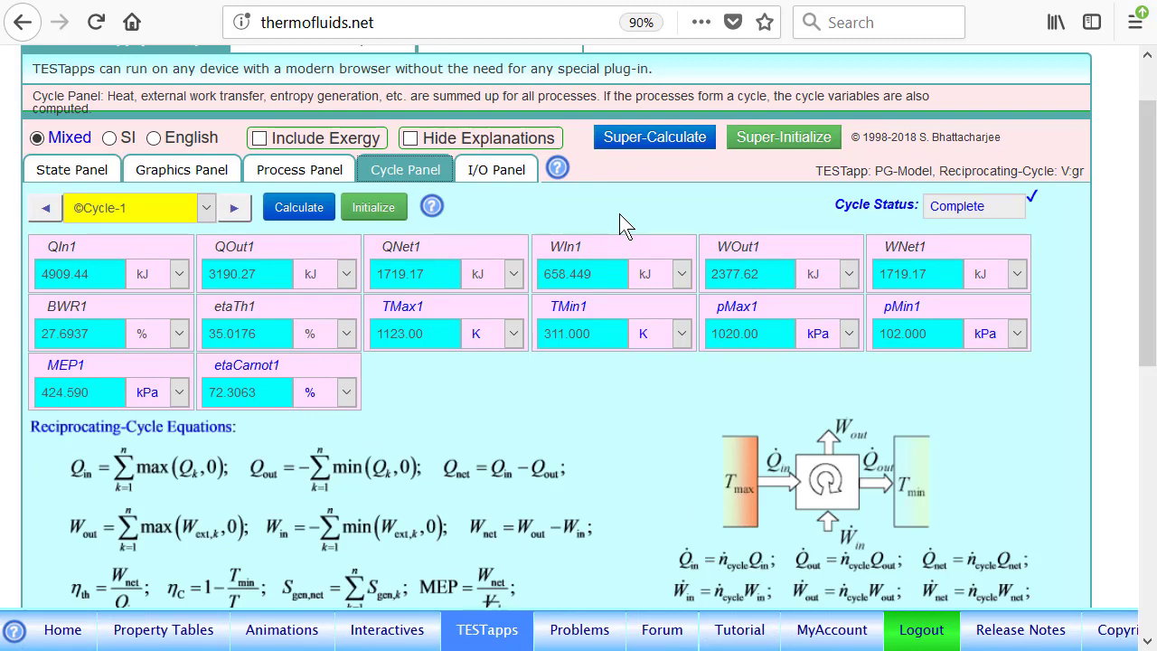
mouse_move(272, 300)
mouse_down()
mouse_move(202, 331)
mouse_move(305, 289)
mouse_up()
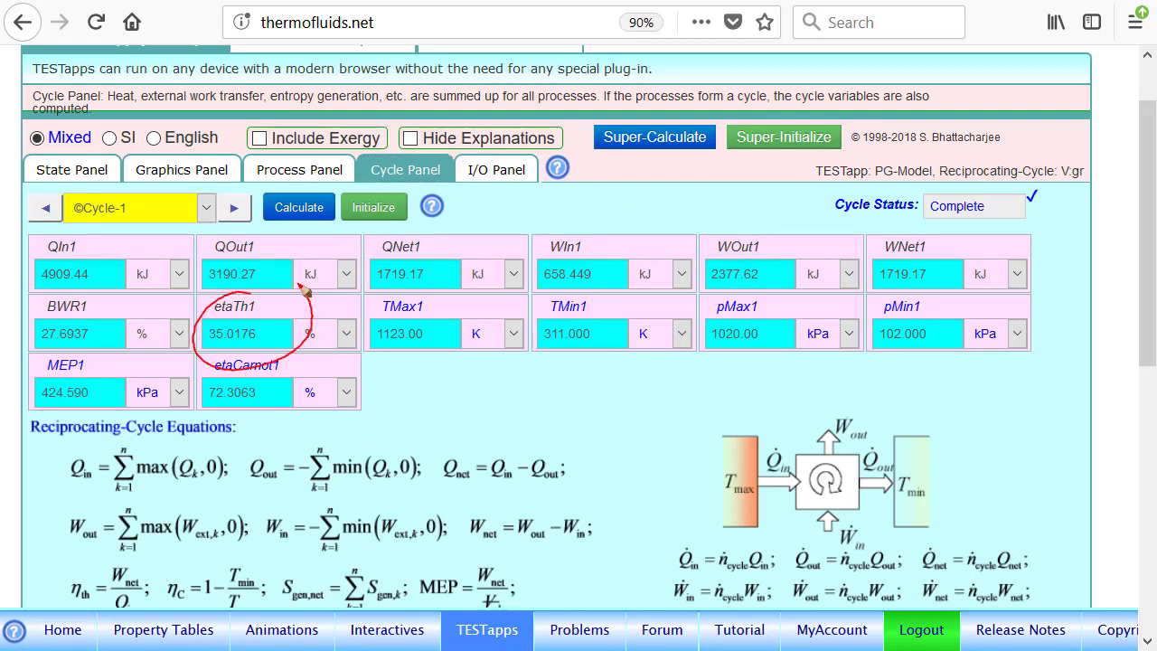
mouse_move(252, 370)
mouse_down()
mouse_move(282, 375)
mouse_move(233, 362)
mouse_up()
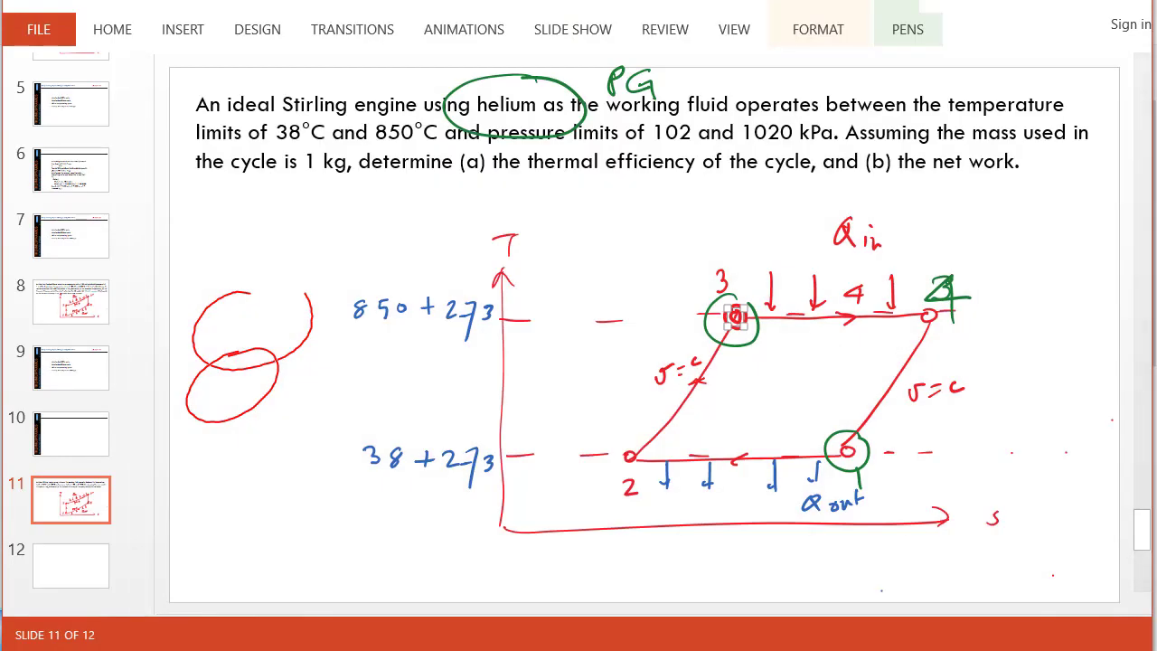
On the PowerPoint slide, draw a blue arrow from process 4-1 to process 2-3 and label it with a circled "regen"
click(915, 30)
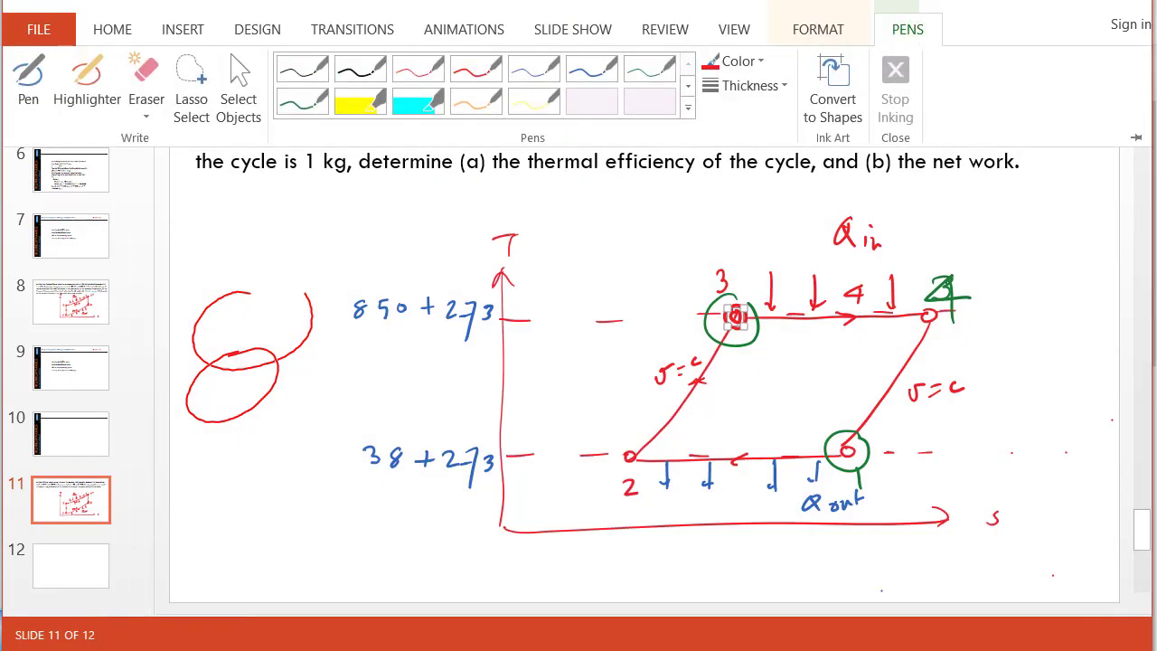
click(592, 69)
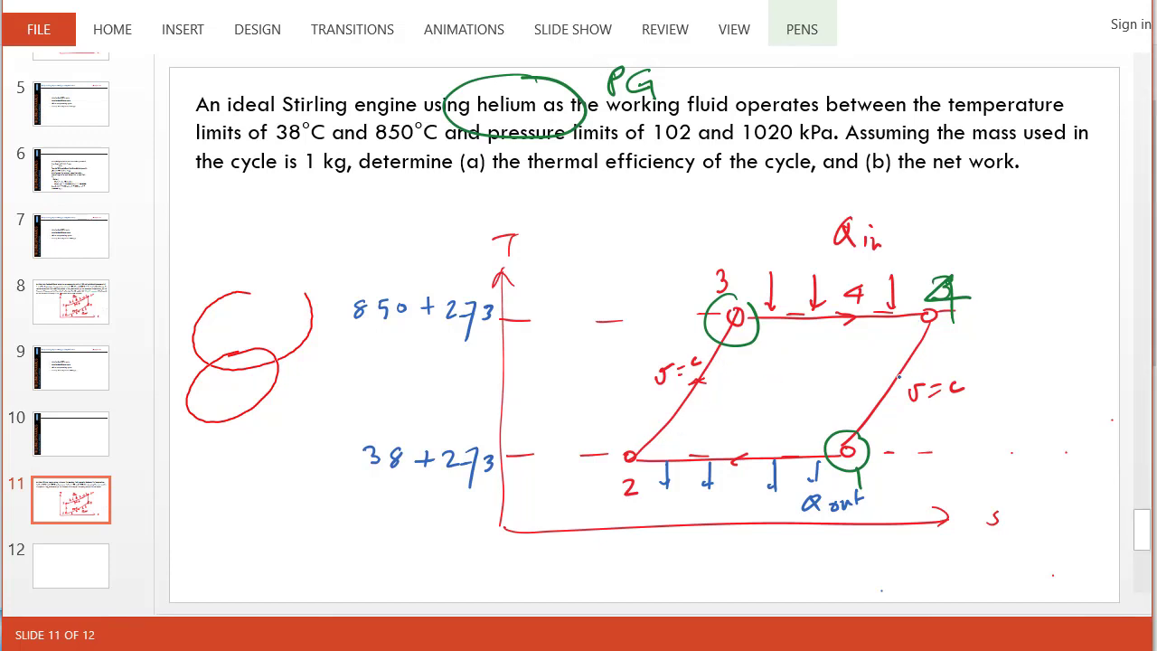
drag(892, 378, 701, 404)
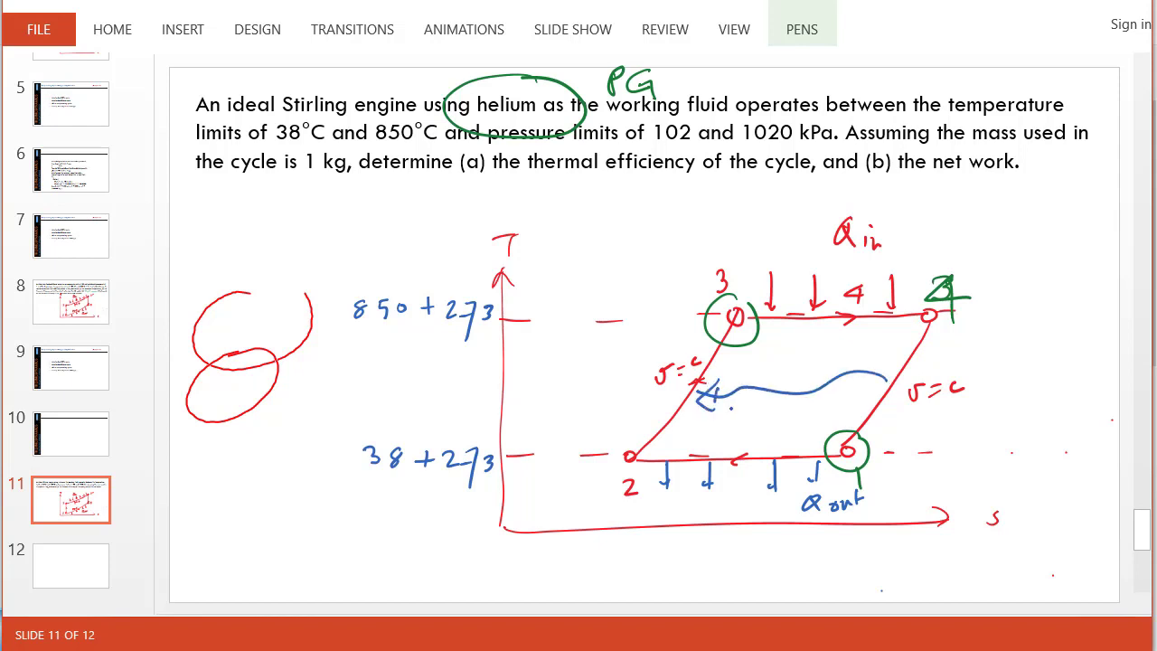
mouse_move(766, 362)
mouse_down()
mouse_move(796, 385)
mouse_move(856, 353)
mouse_move(845, 323)
mouse_up()
click(797, 367)
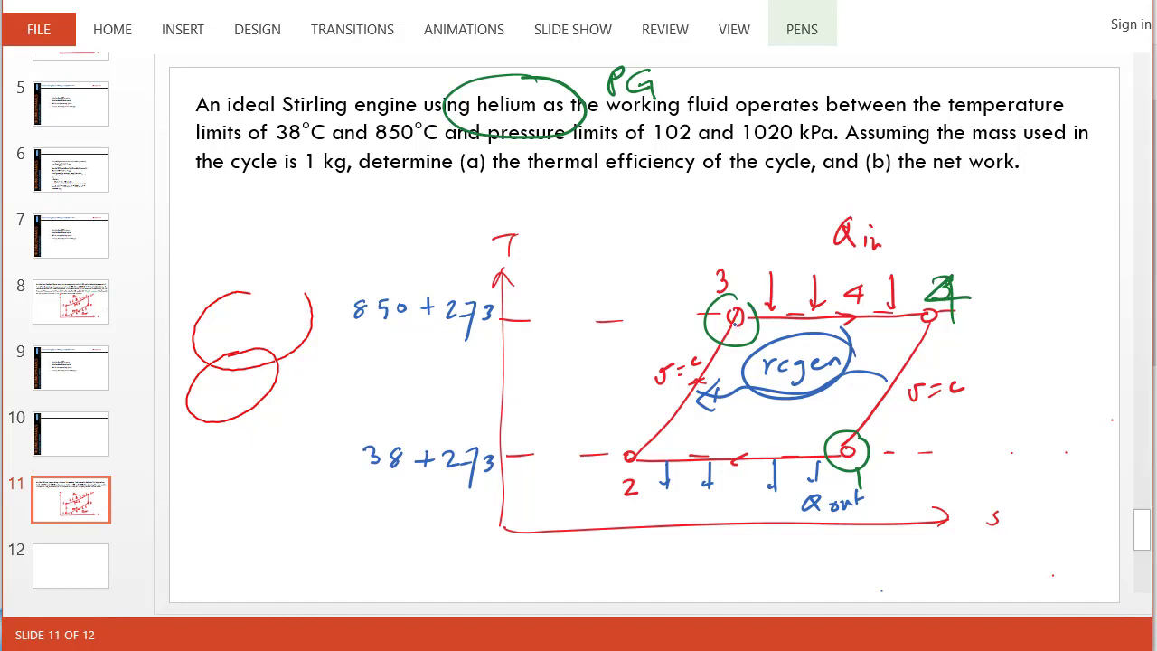
Mark the area under process 2-3 with blue lines dropped to the s axis and hatching, and circle Qin
drag(734, 319, 735, 532)
mouse_move(636, 454)
mouse_down()
mouse_move(640, 525)
mouse_move(699, 511)
mouse_up()
drag(662, 448, 699, 462)
drag(672, 410, 708, 416)
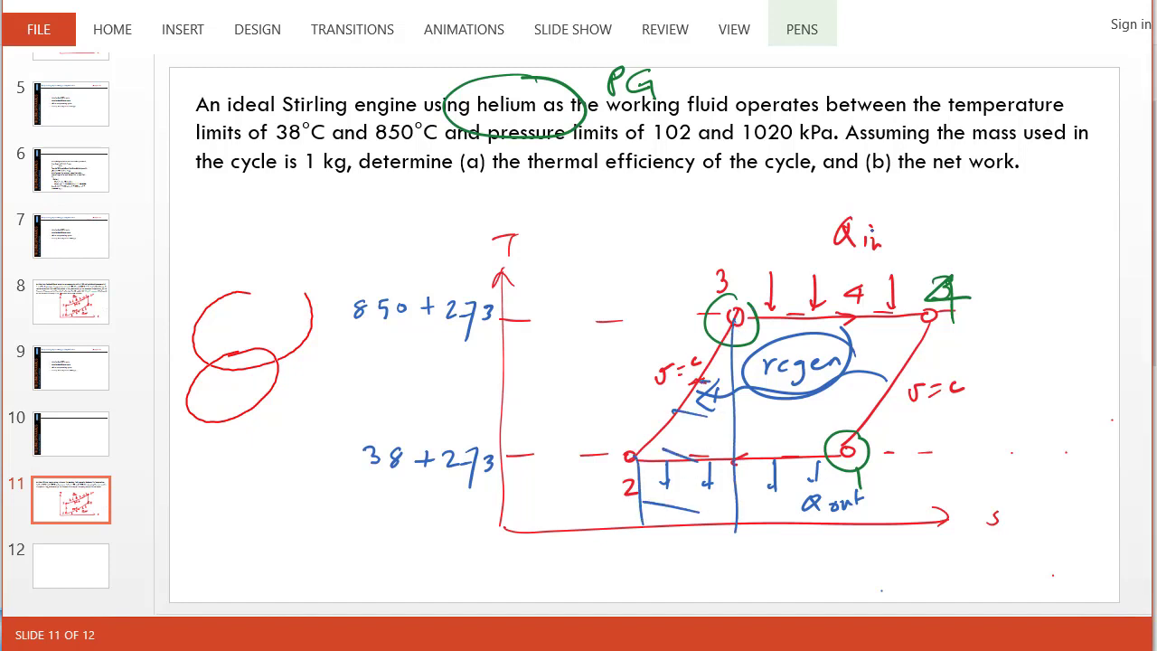
mouse_move(884, 206)
mouse_down()
mouse_move(814, 199)
mouse_move(911, 224)
mouse_up()
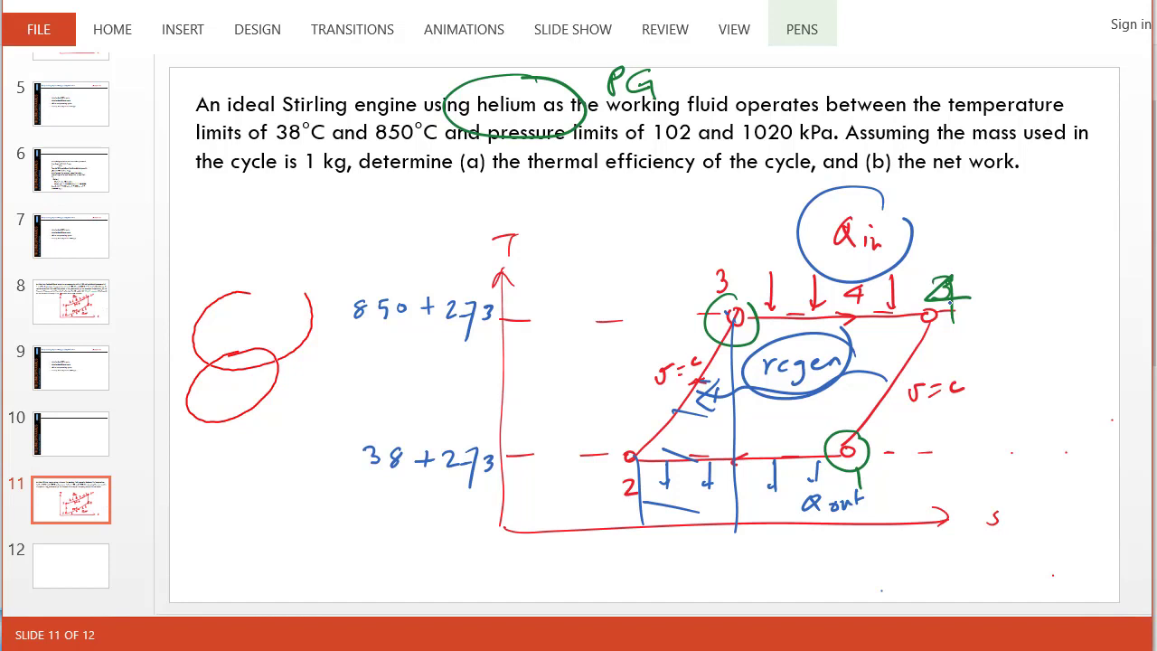
Hatch the area enclosed by the cycle on the T-s sketch in blue, and return to the browser's Cycle-1 results
drag(686, 407, 735, 454)
drag(729, 358, 815, 442)
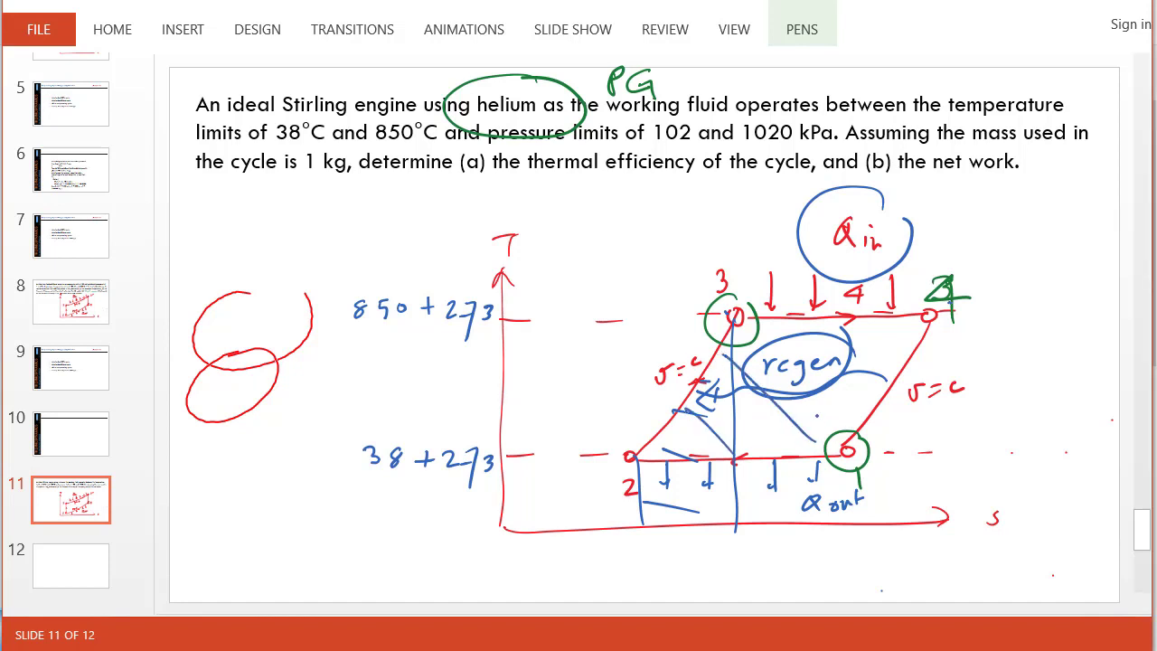
drag(785, 326, 859, 391)
drag(848, 325, 883, 359)
mouse_move(432, 1)
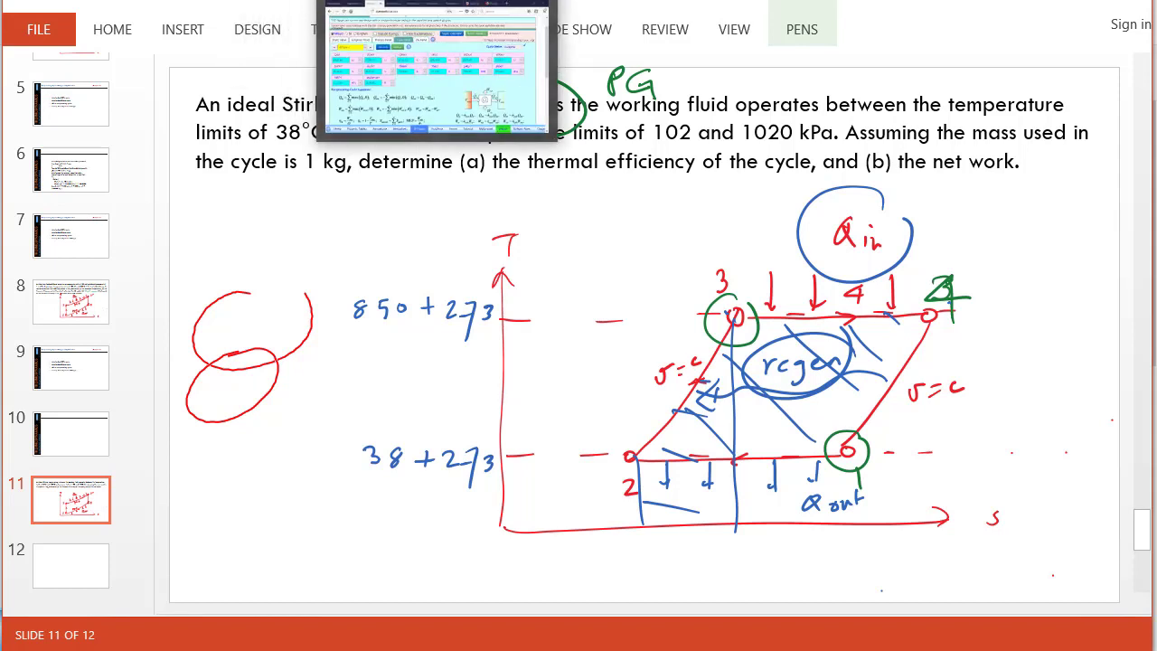
click(432, 1)
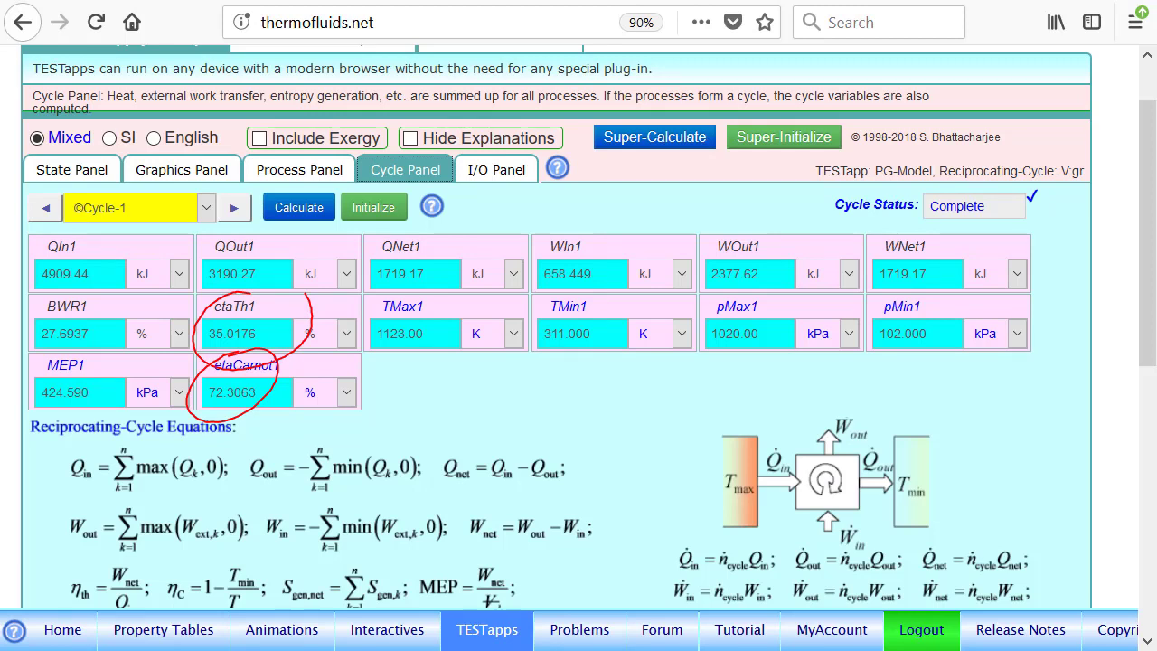
Clear the screen marks, circle the net work WNet1, cross out QIn1, and clear these marks too
key(Escape)
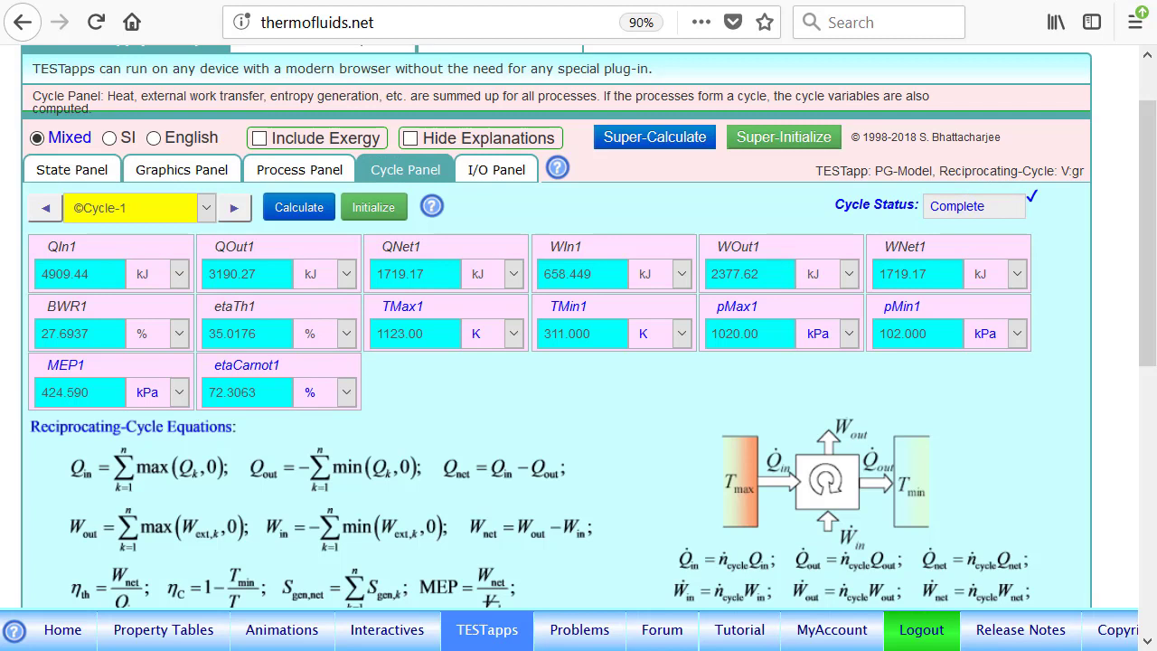
mouse_move(895, 232)
mouse_down()
mouse_move(921, 306)
mouse_move(913, 237)
mouse_up()
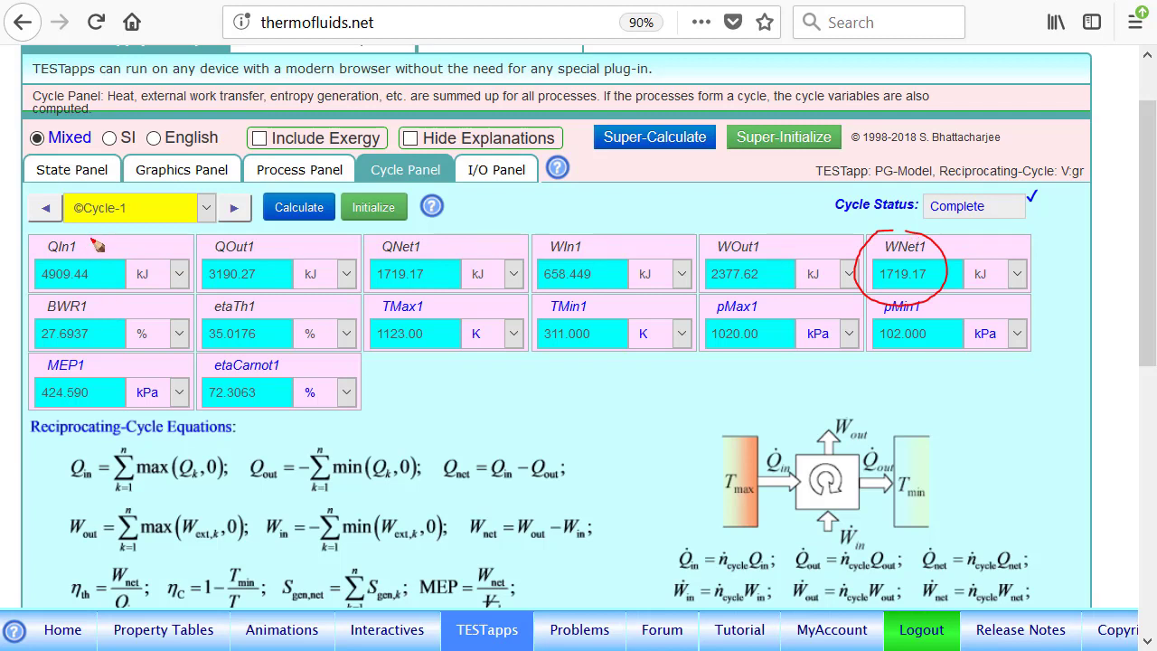
drag(98, 233, 53, 307)
drag(44, 242, 110, 311)
key(Escape)
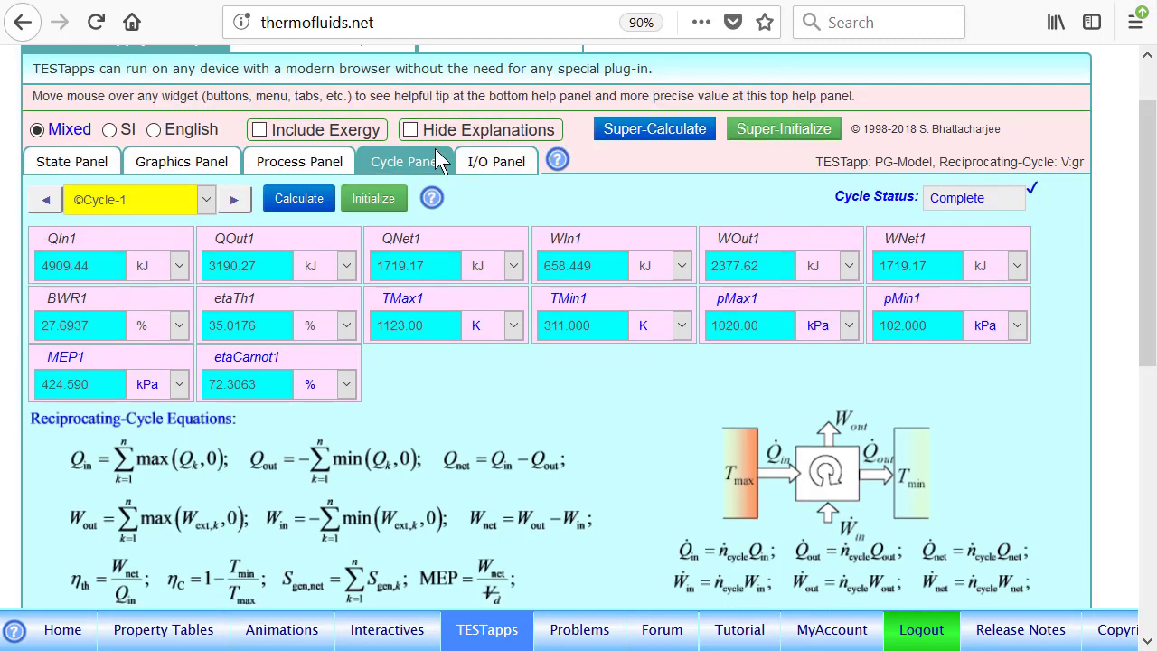
Check the custom Qin = Q3 expression against Process-3 [3-4], circling its heat transfer Q3 and clearing the mark
click(493, 164)
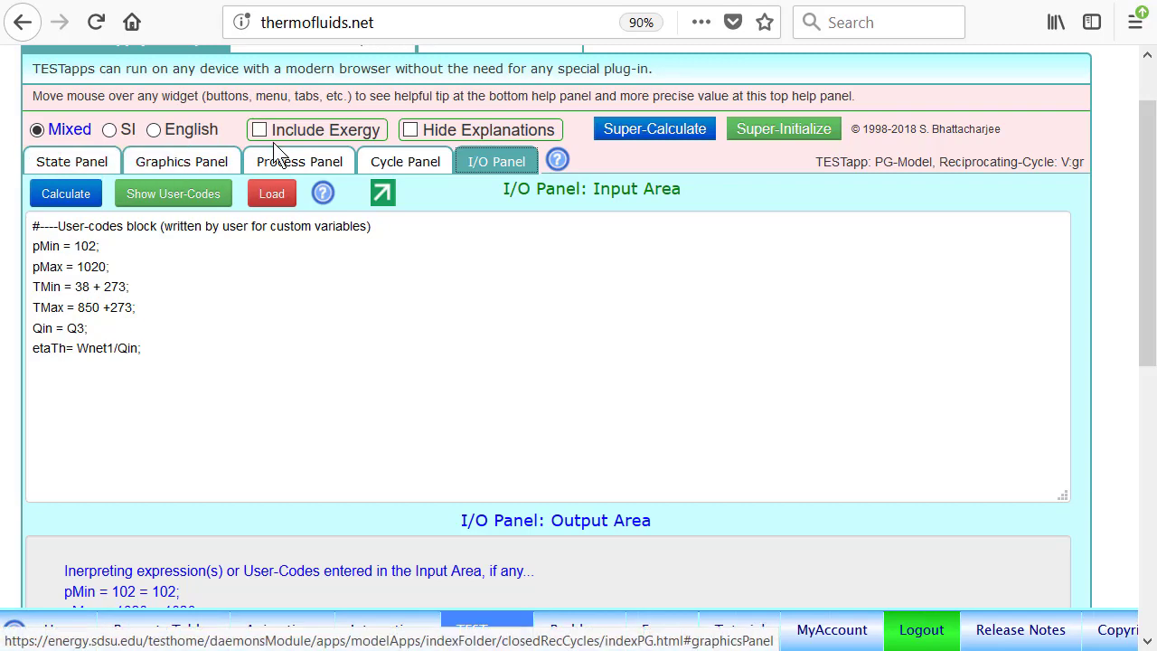
click(258, 165)
click(172, 199)
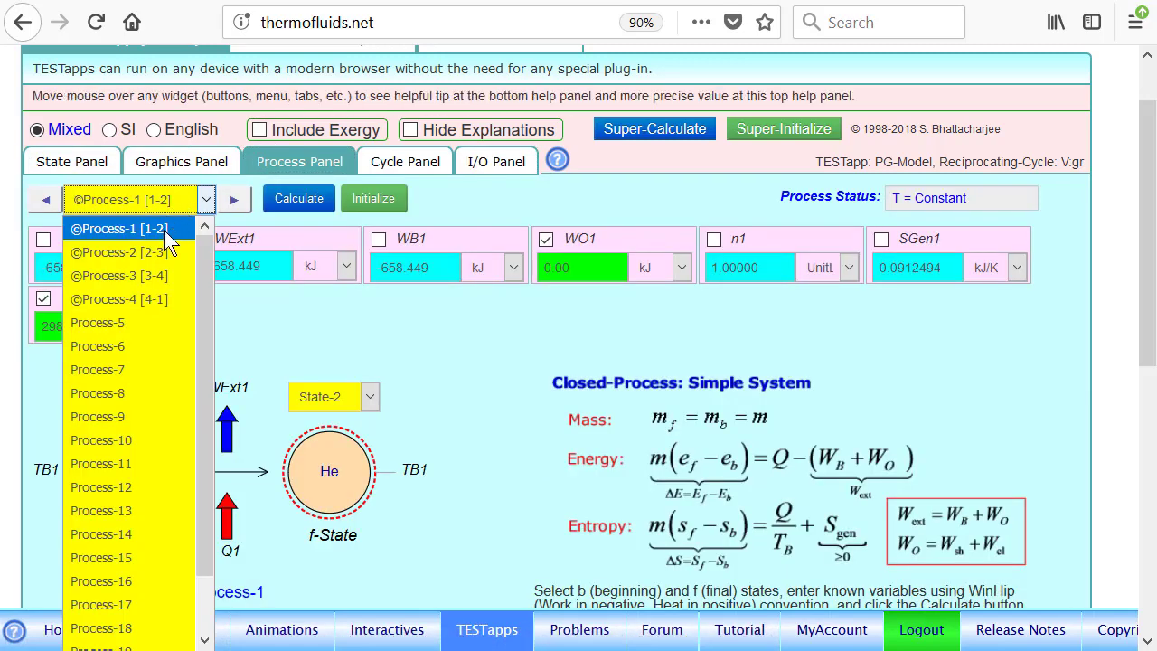
click(147, 282)
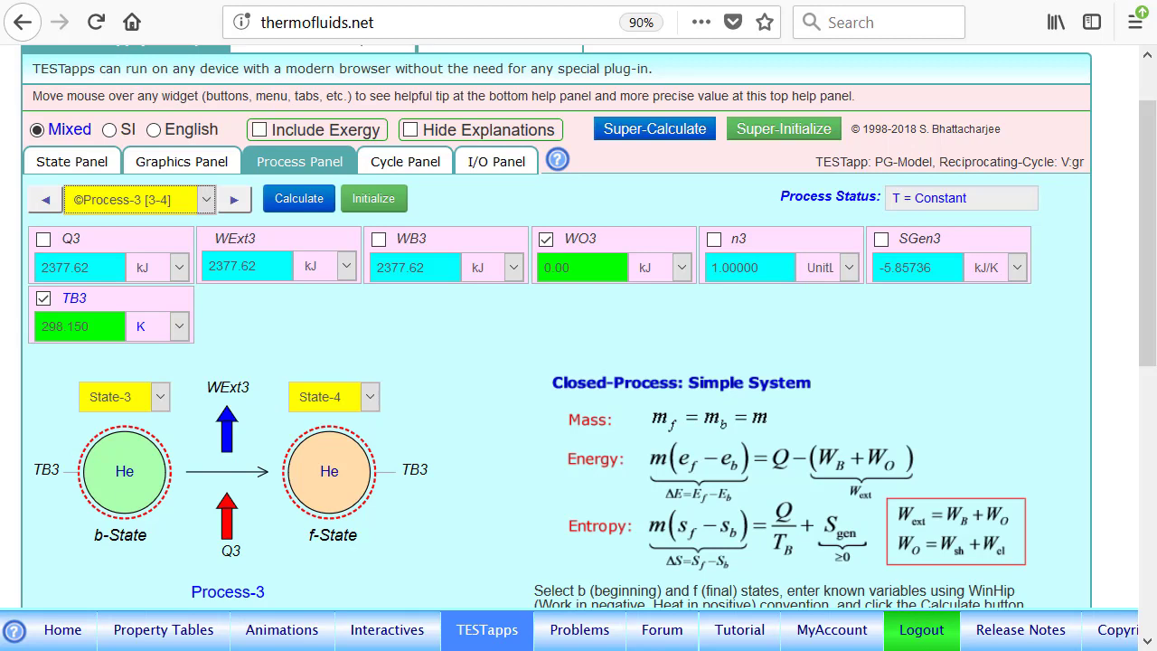
mouse_move(103, 234)
mouse_down()
mouse_move(65, 312)
mouse_move(86, 223)
mouse_up()
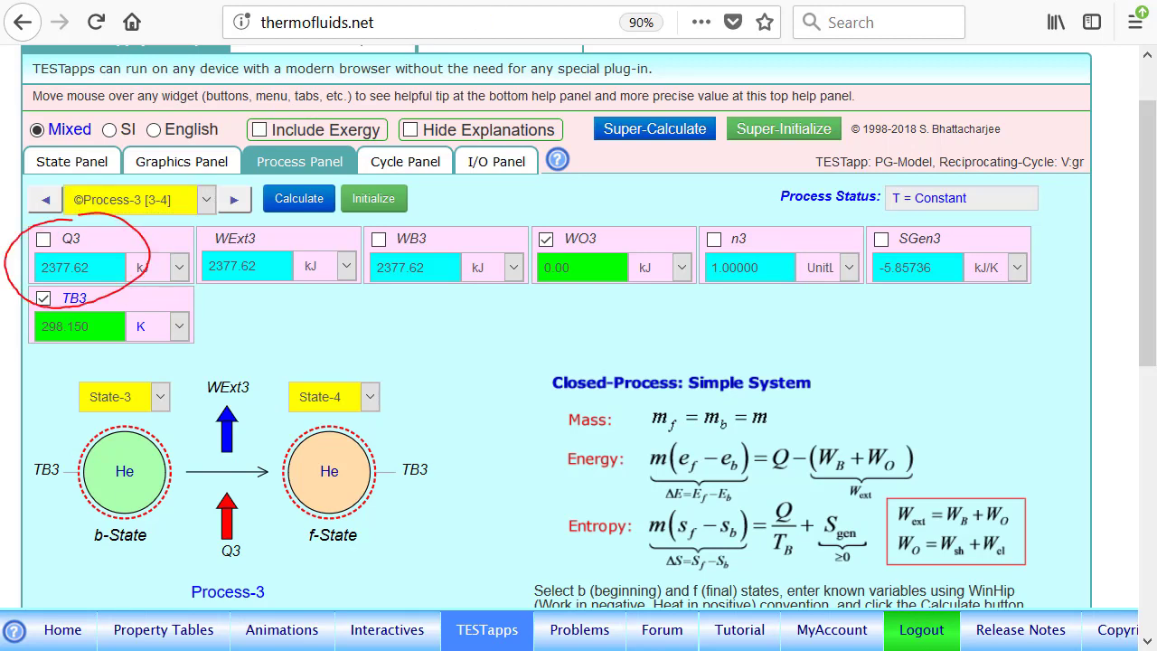
key(Escape)
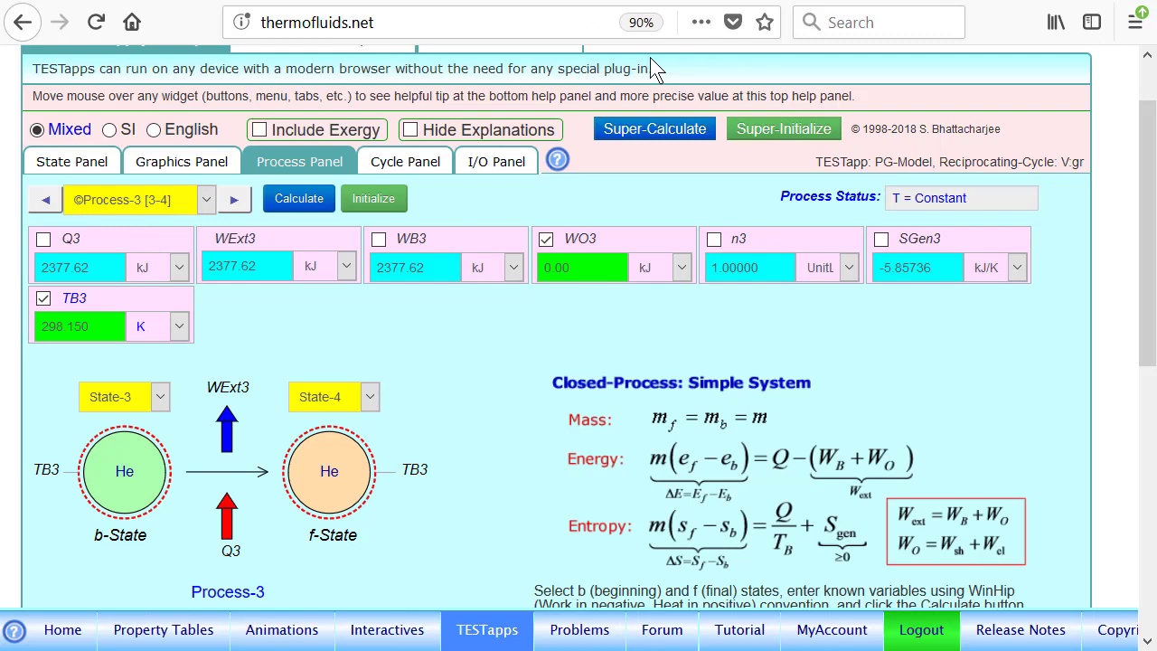
Circle the custom expression etaTh = Wnet1/Qin in the user-codes block, underline its terms, and clear the marks
click(478, 164)
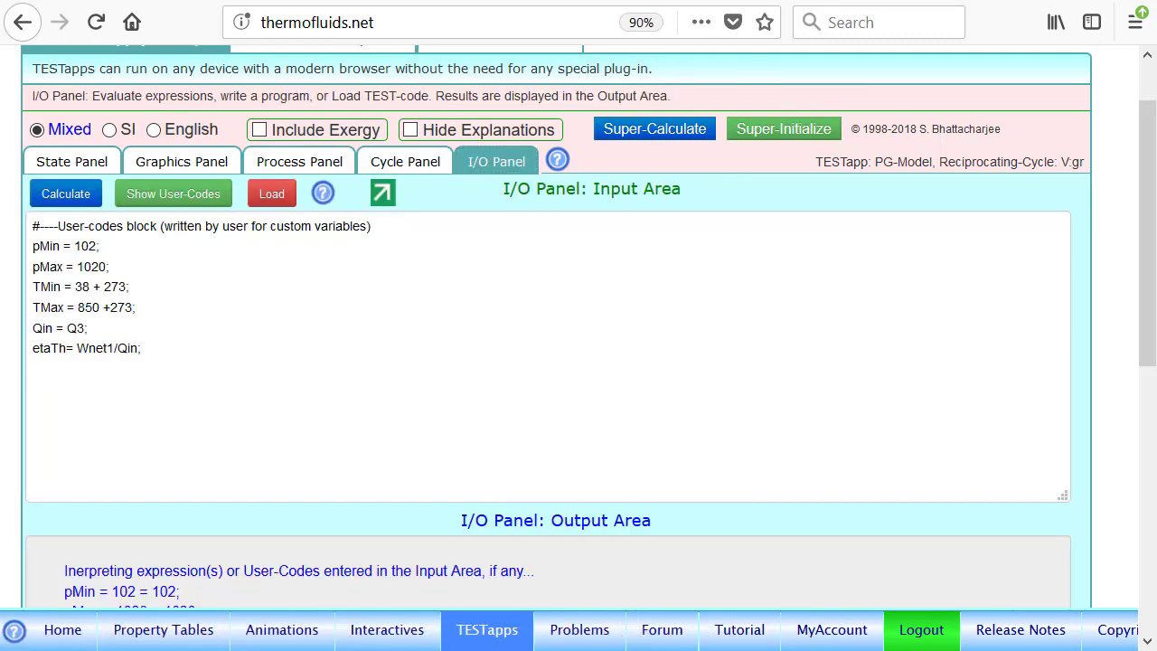
mouse_move(155, 333)
mouse_down()
mouse_move(43, 335)
mouse_move(181, 338)
mouse_move(161, 327)
mouse_up()
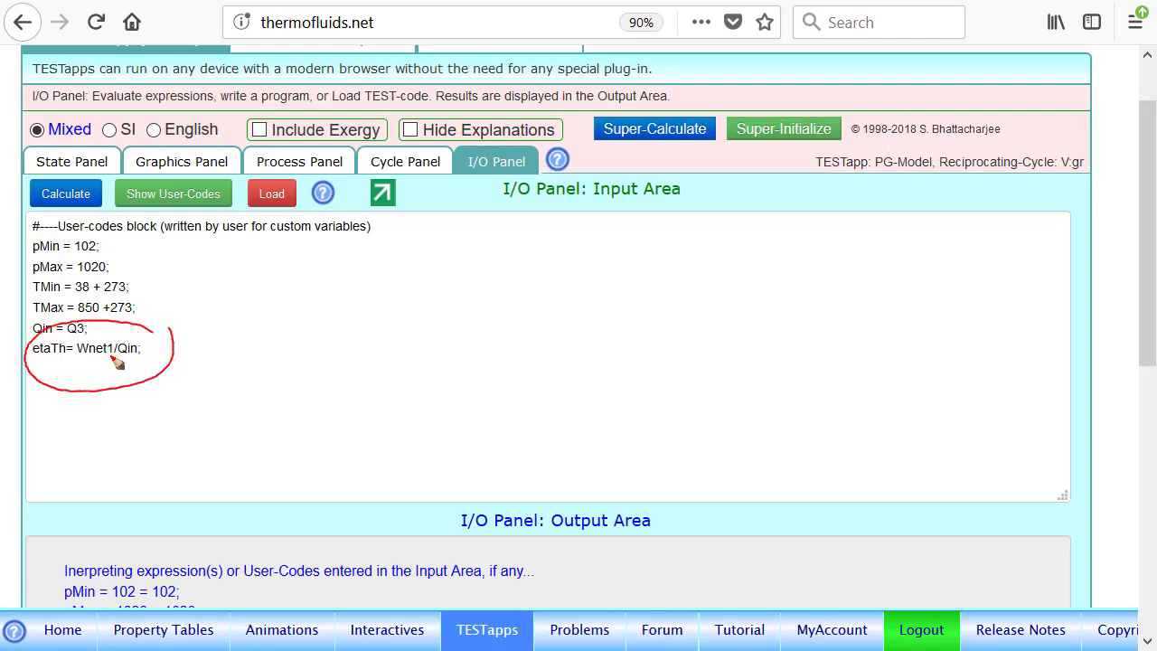
drag(90, 380, 119, 364)
key(Escape)
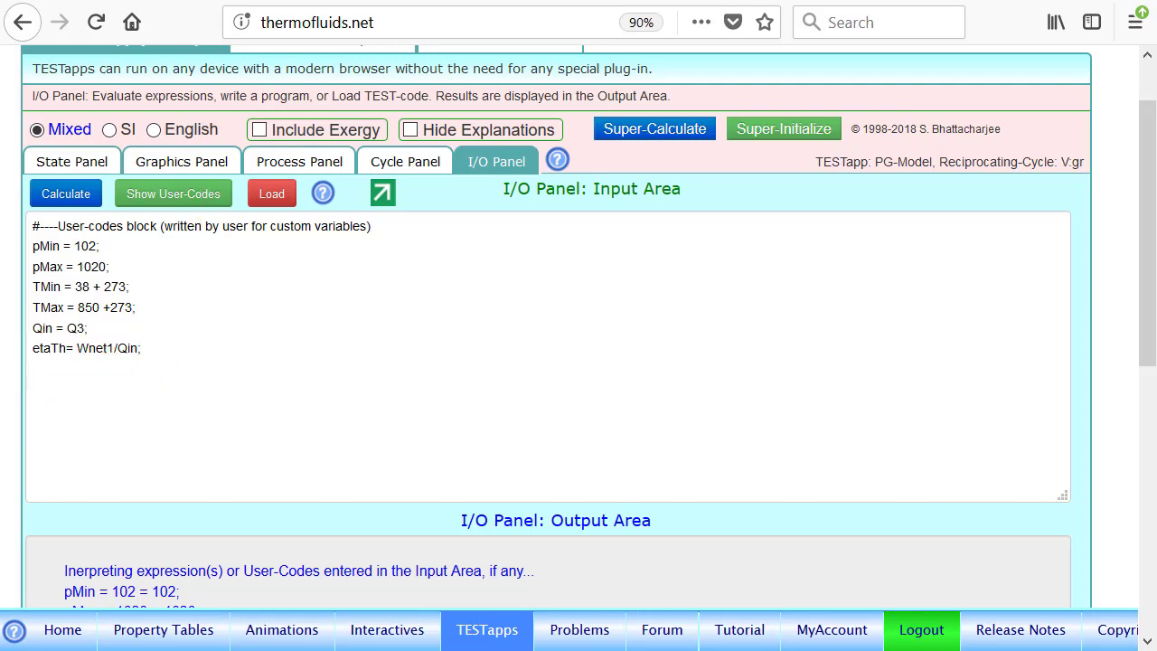
Check WNet1 in the Cycle-1 results, and circle the evaluated etaTh in the I/O output area
click(386, 168)
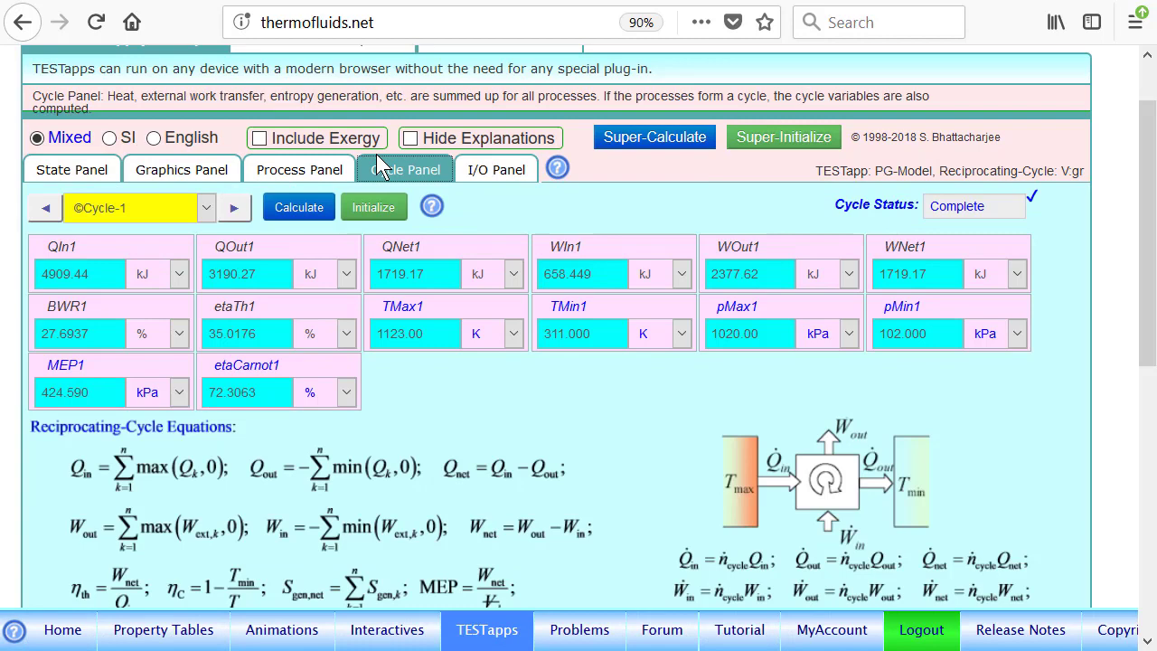
mouse_move(924, 245)
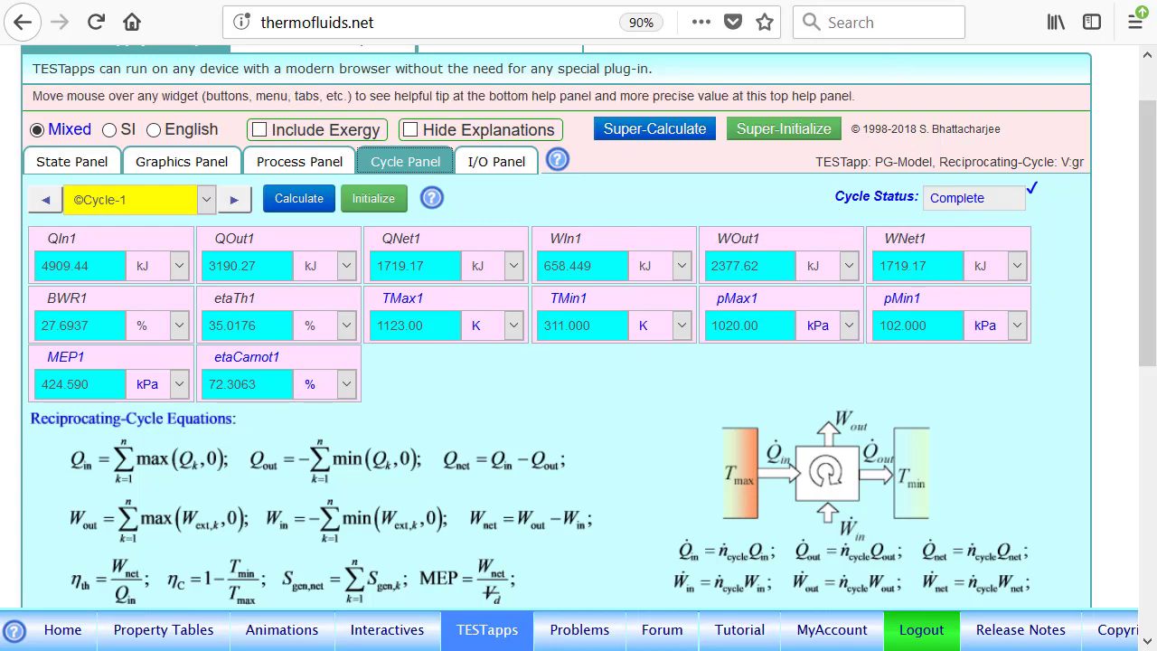
click(502, 161)
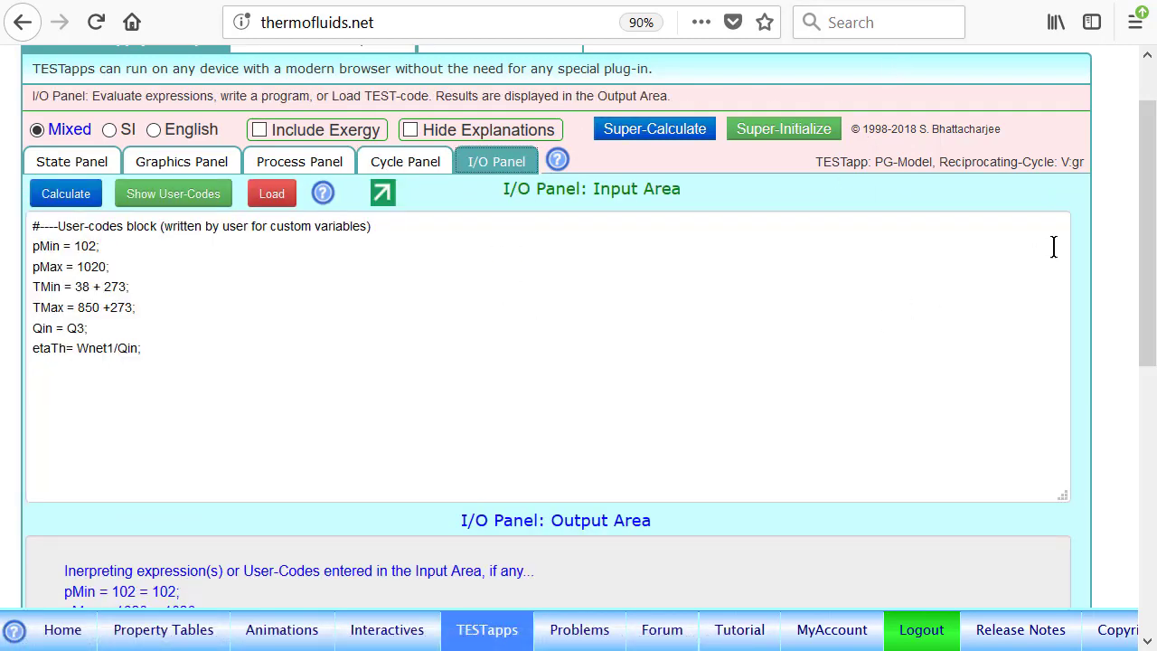
drag(1139, 186, 1133, 312)
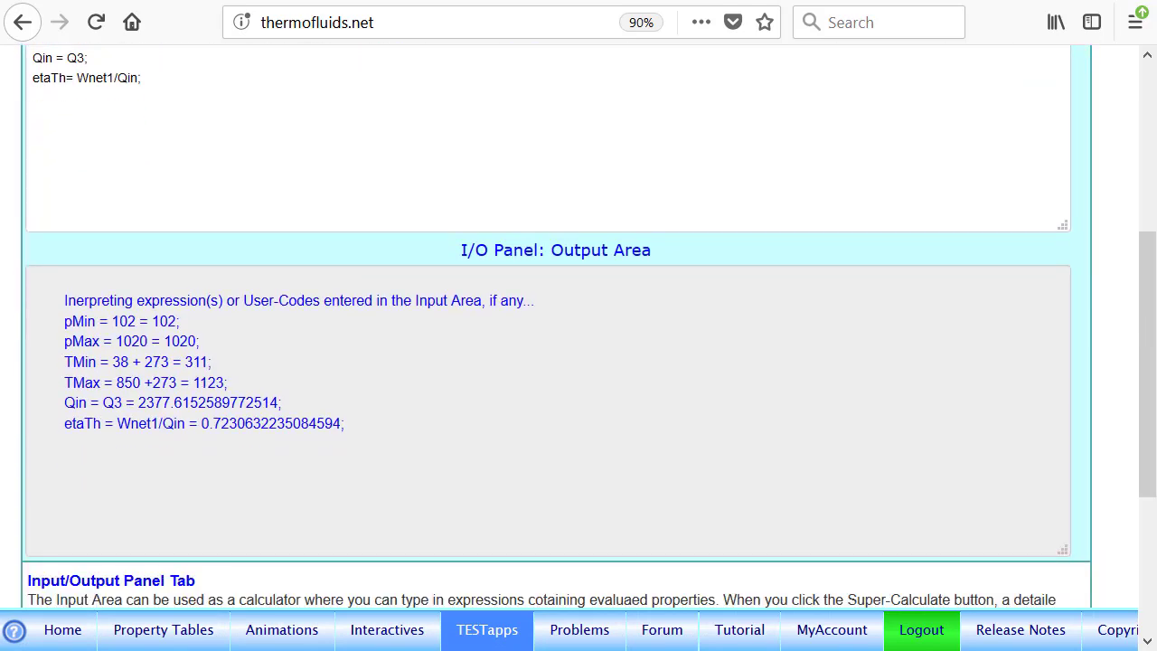
mouse_move(292, 406)
mouse_down()
mouse_move(316, 465)
mouse_move(246, 409)
mouse_up()
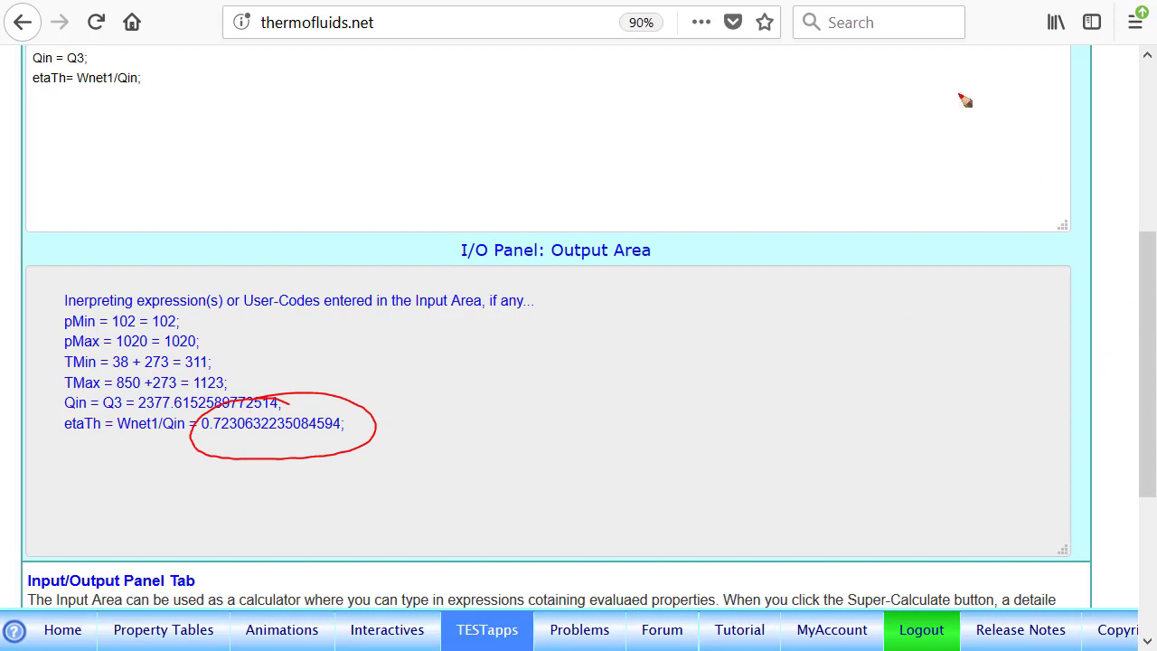
key(Escape)
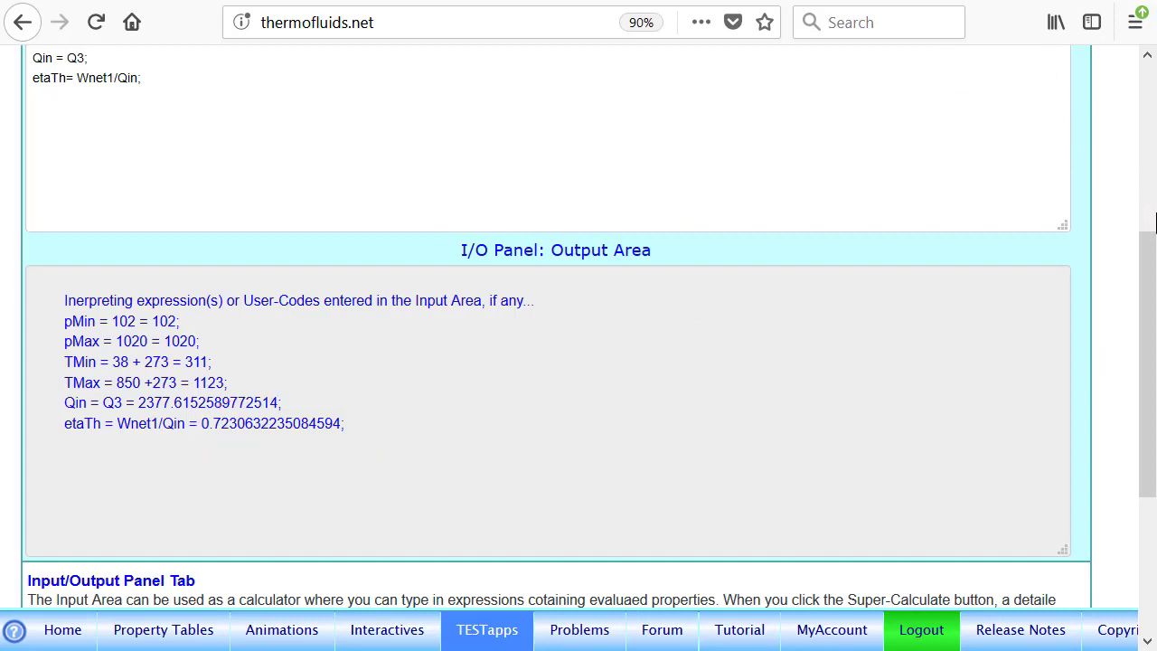
Return to the Cycle-1 results and circle the heat input QIn1 and heat output QOut1
drag(1146, 253, 1146, 81)
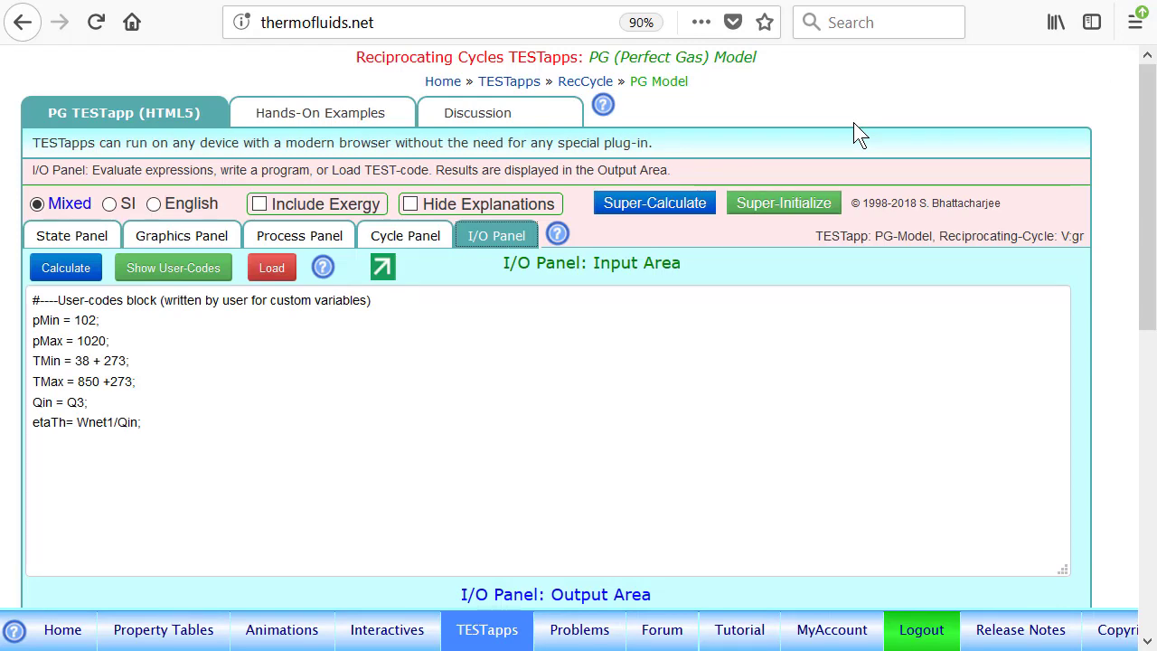
click(406, 235)
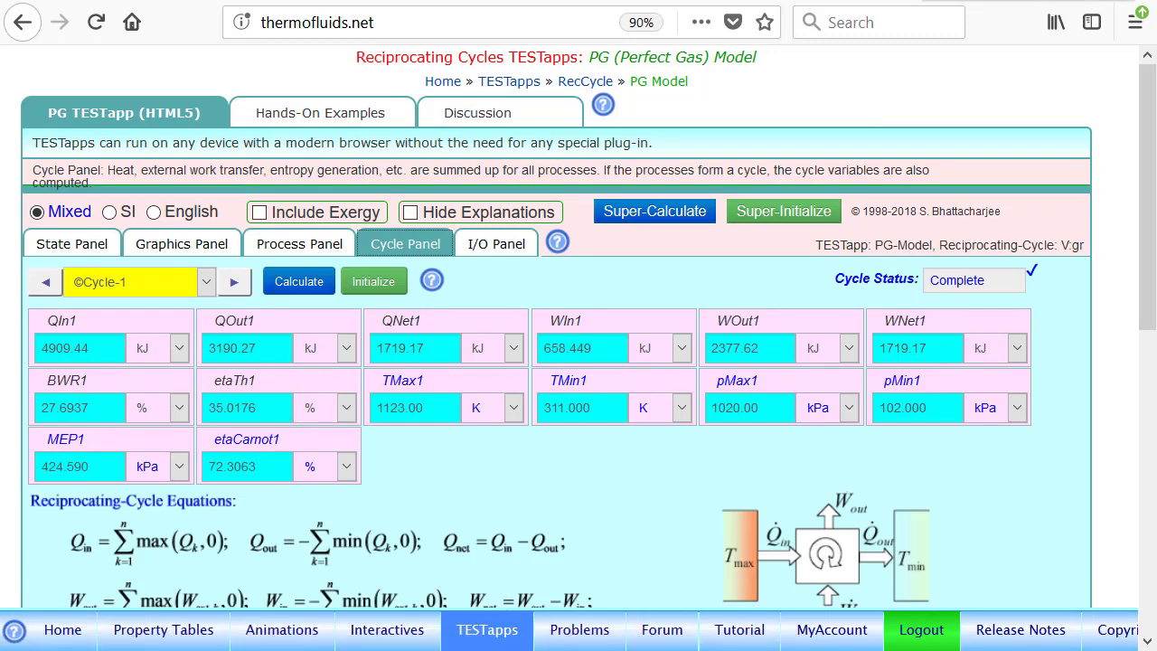
mouse_move(80, 302)
mouse_down()
mouse_move(125, 319)
mouse_move(95, 299)
mouse_up()
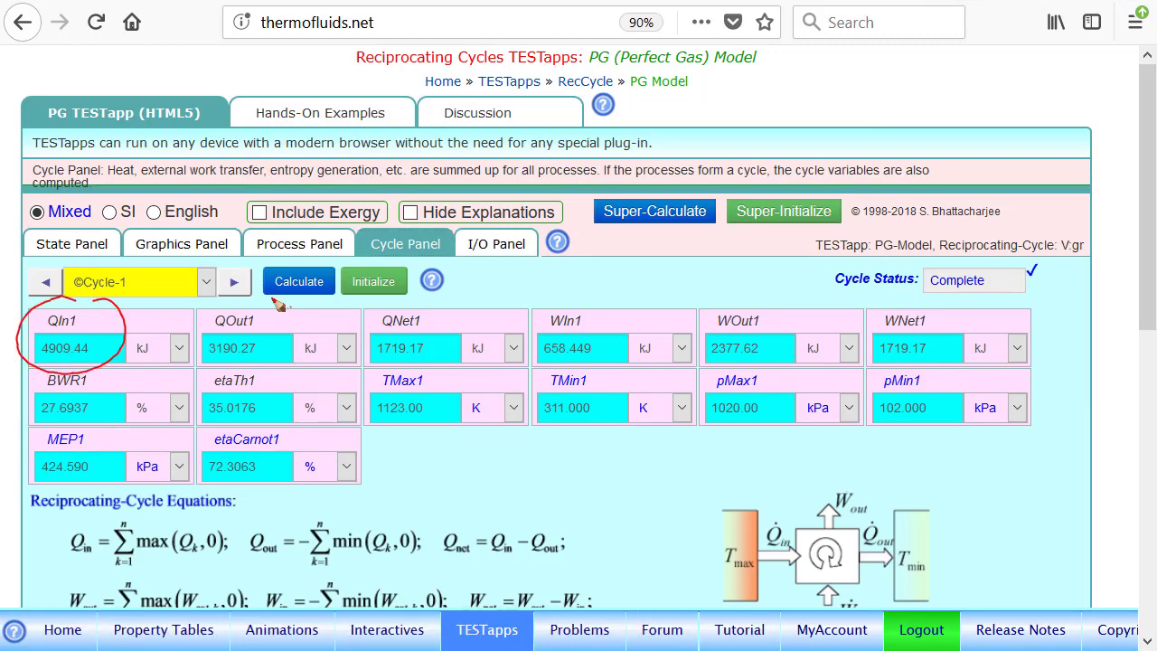
mouse_move(277, 303)
mouse_down()
mouse_move(299, 331)
mouse_move(270, 307)
mouse_up()
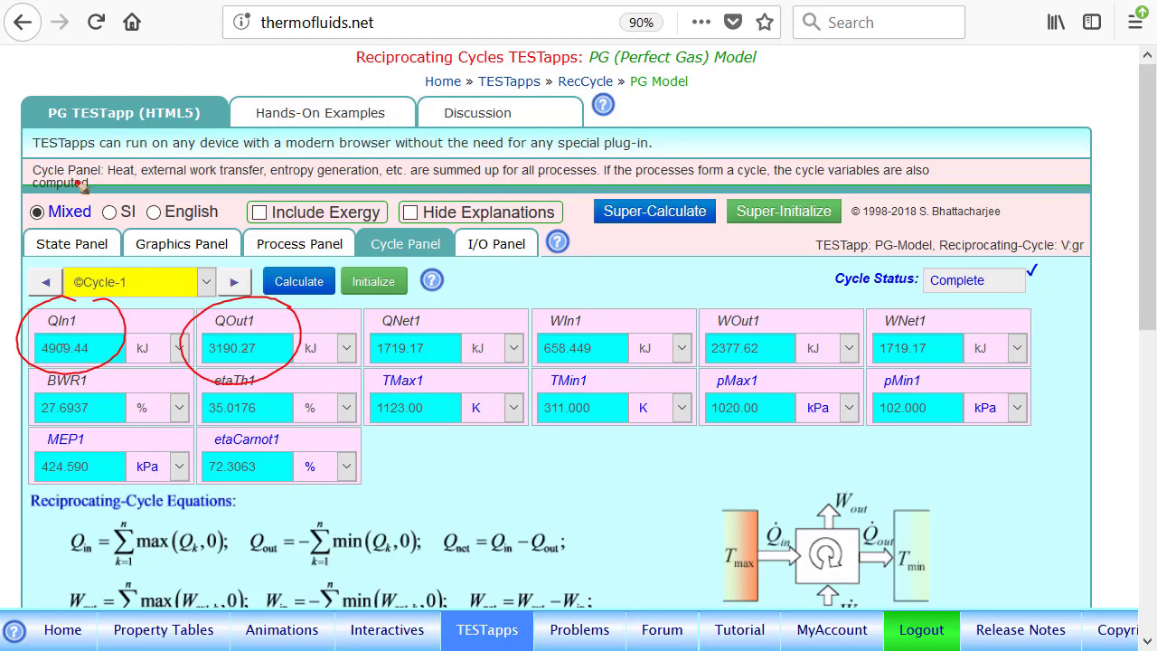
key(Escape)
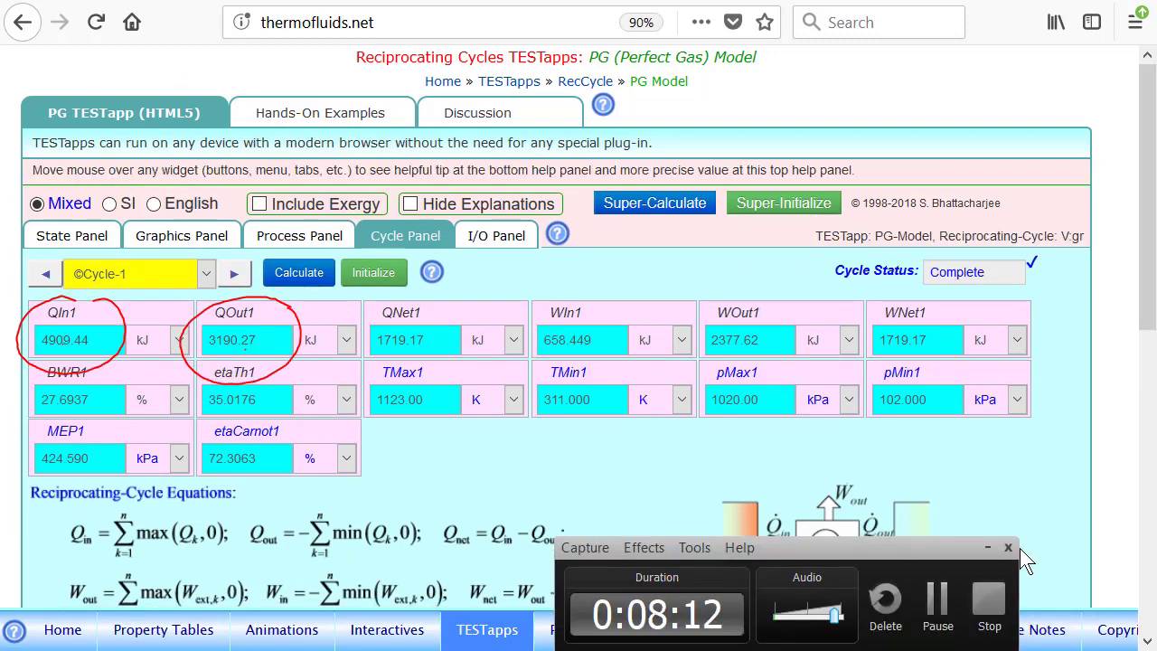